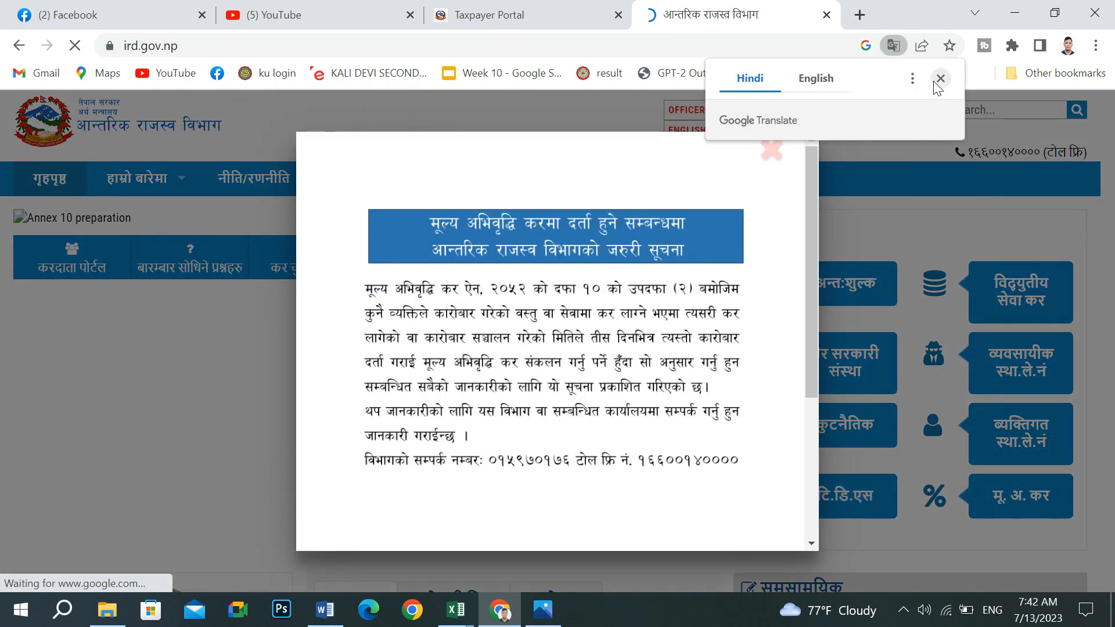
- Dismiss the VAT notice and open the TDS taxpayer portal from the IRD website
left_click(938, 78)
left_click(771, 149)
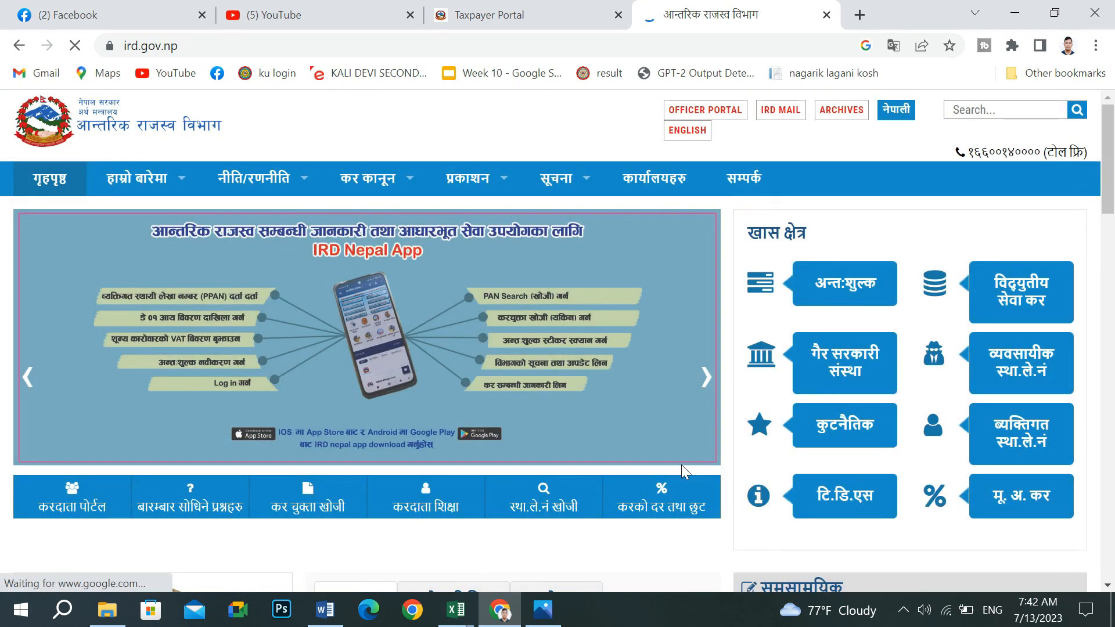
left_click(815, 498)
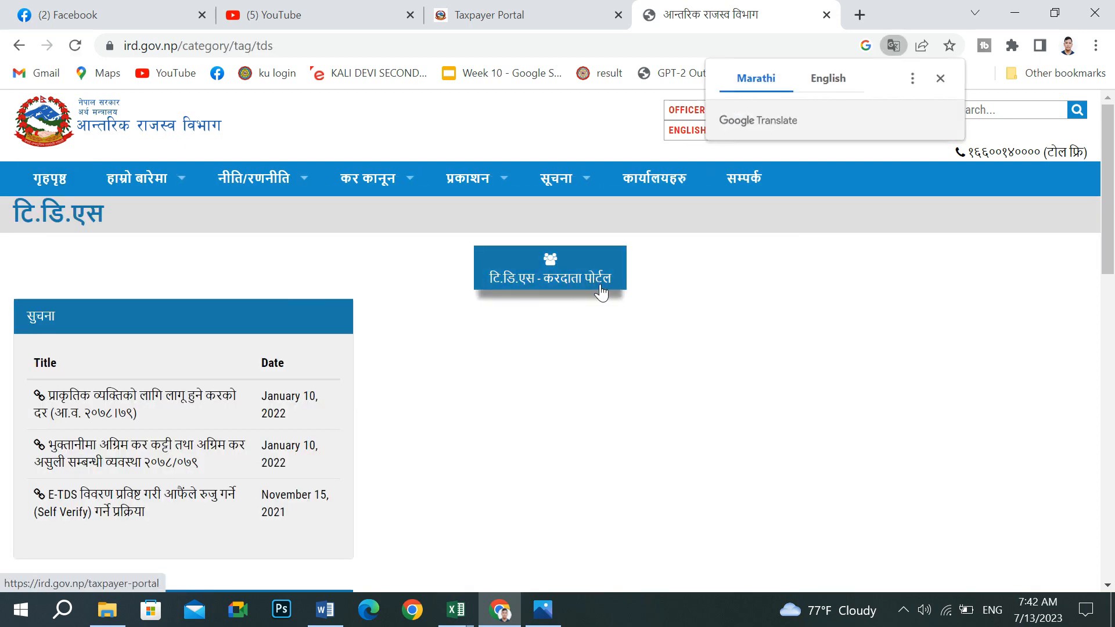
left_click(940, 78)
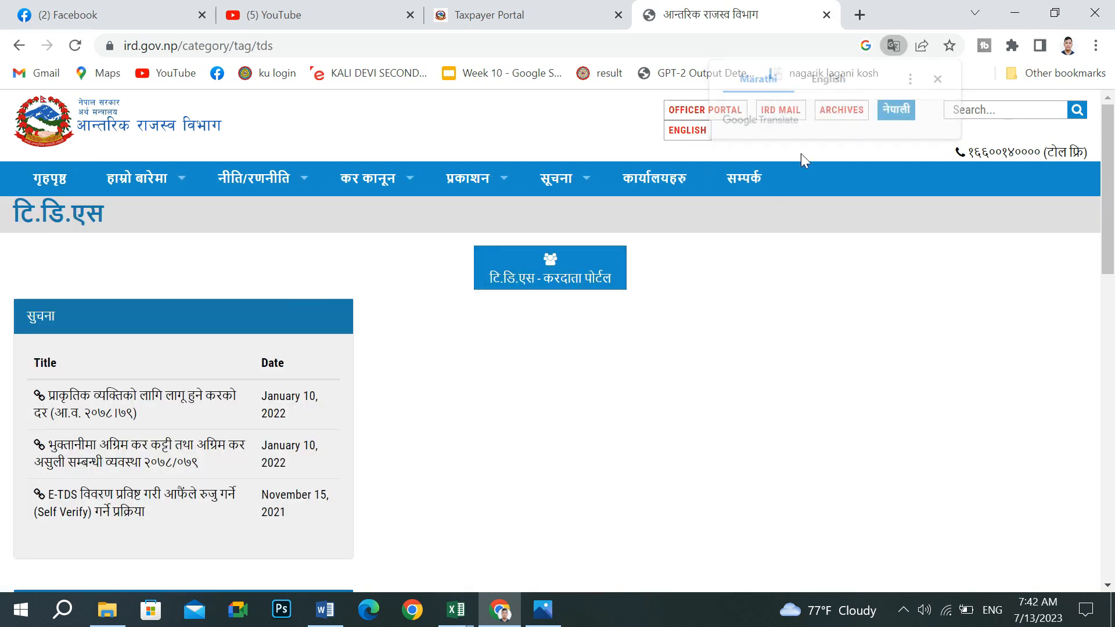
left_click(515, 268)
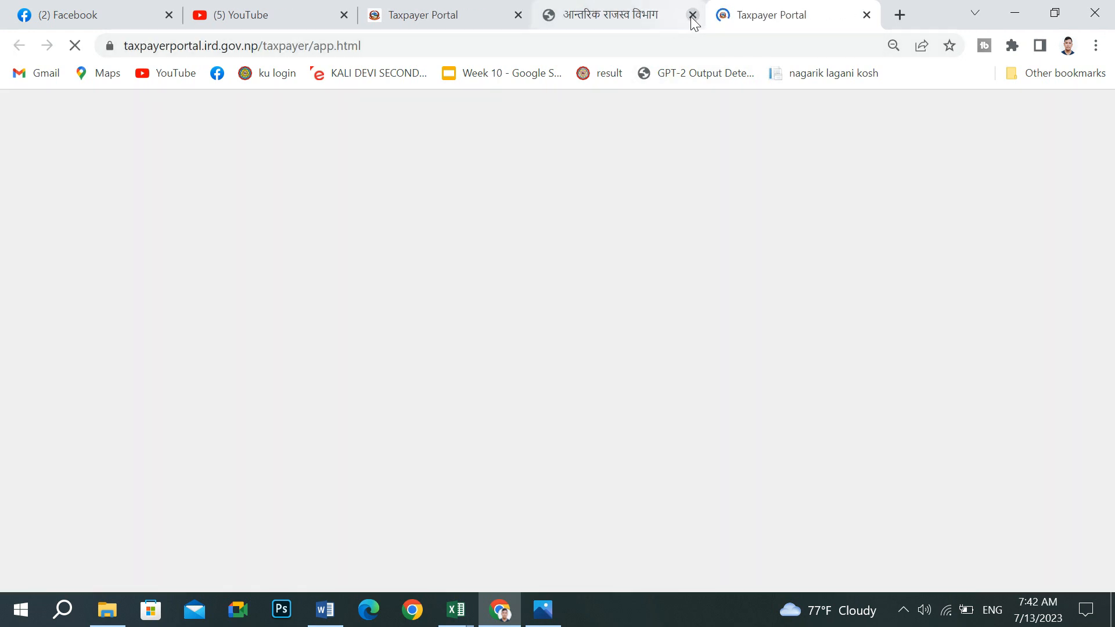
- Close the extra browser tabs and expand the E-TDS services group
left_click(692, 17)
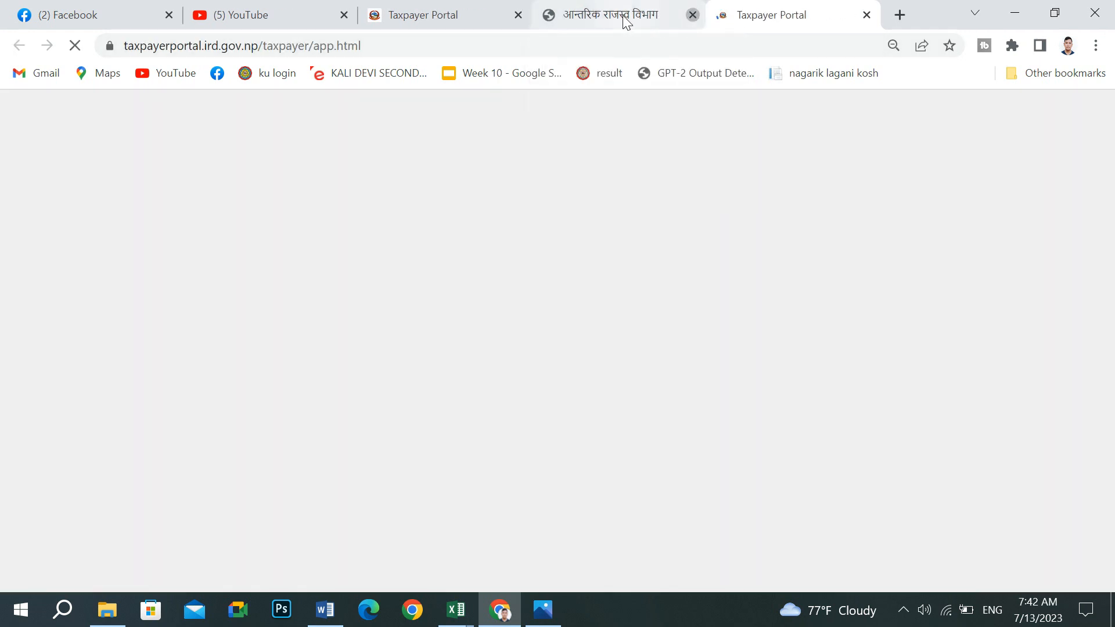
left_click(516, 16)
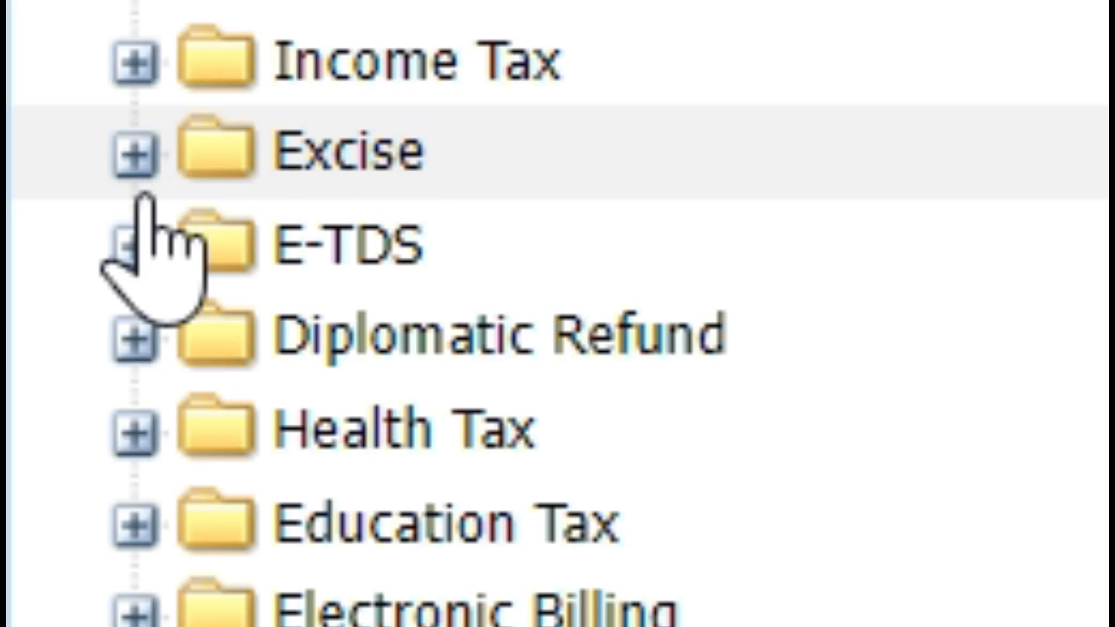
left_click(135, 247)
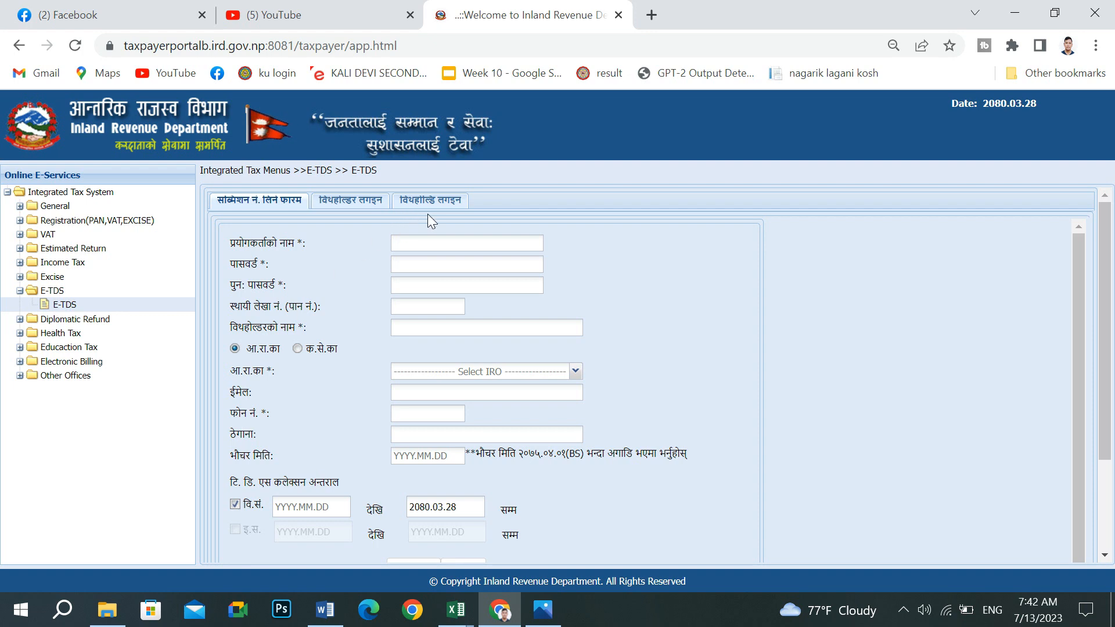
- On the withholder login form, paste the submission number copied from the Word notes
left_click(359, 202)
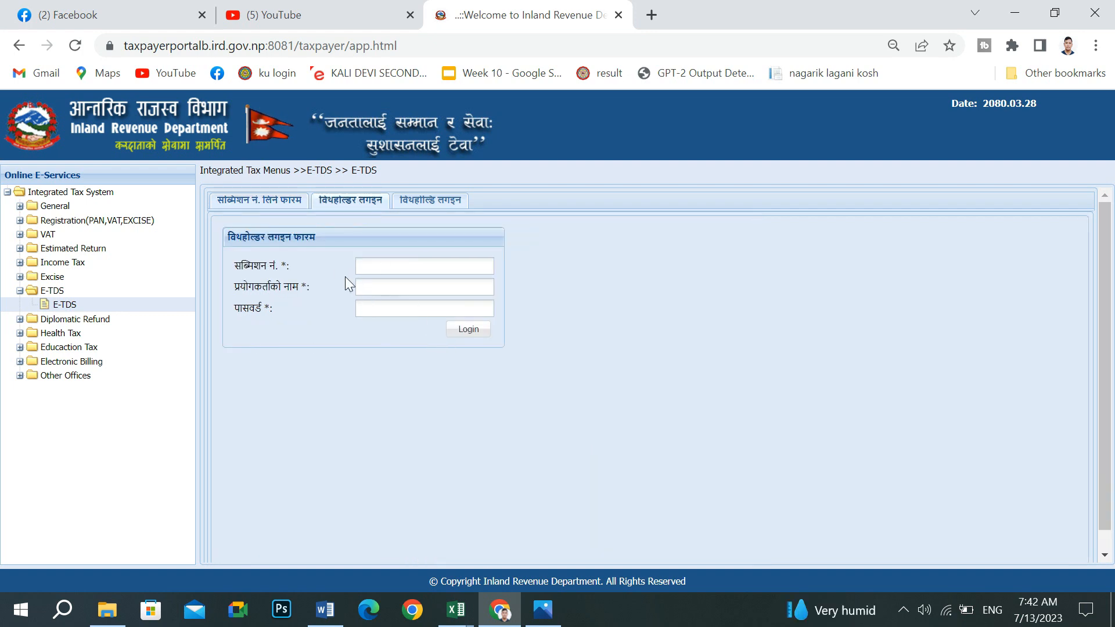
left_click(325, 610)
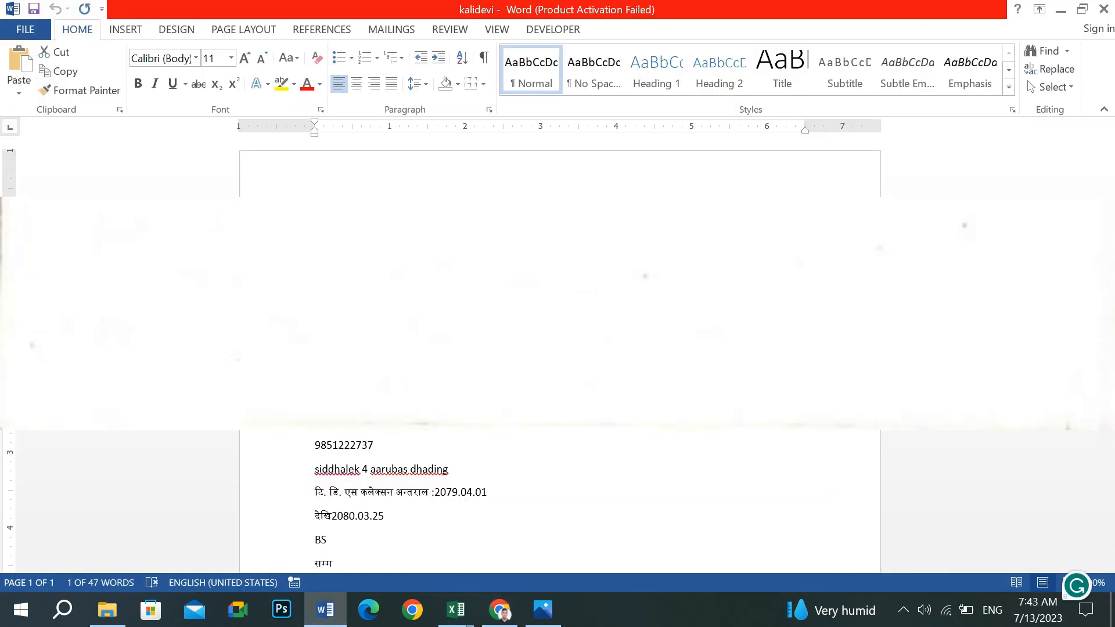
right_click(367, 279)
left_click(396, 311)
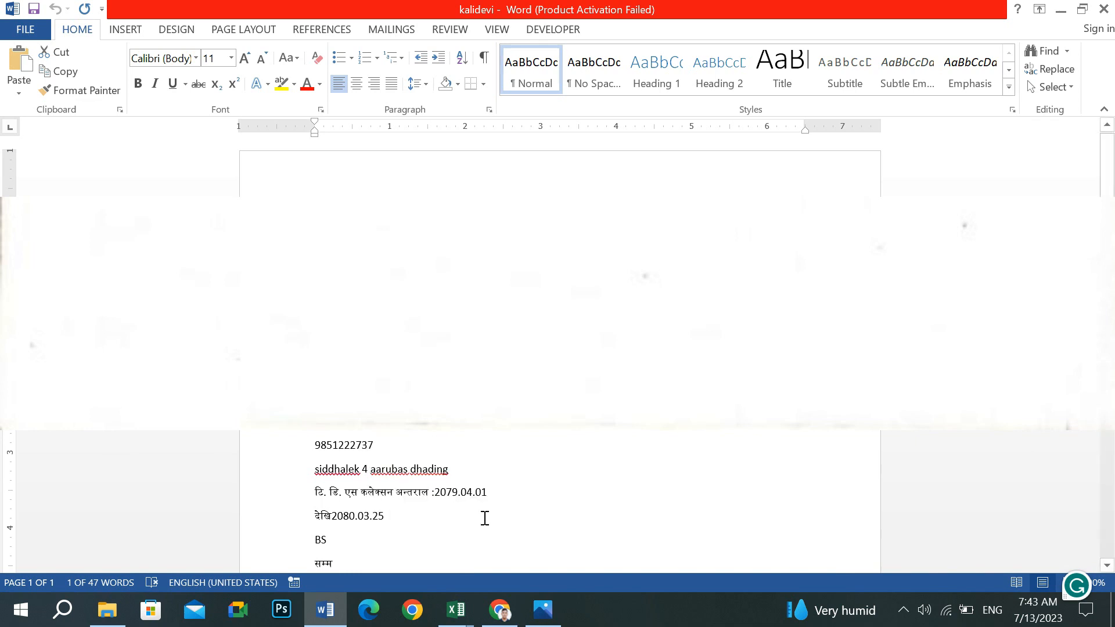
left_click(498, 609)
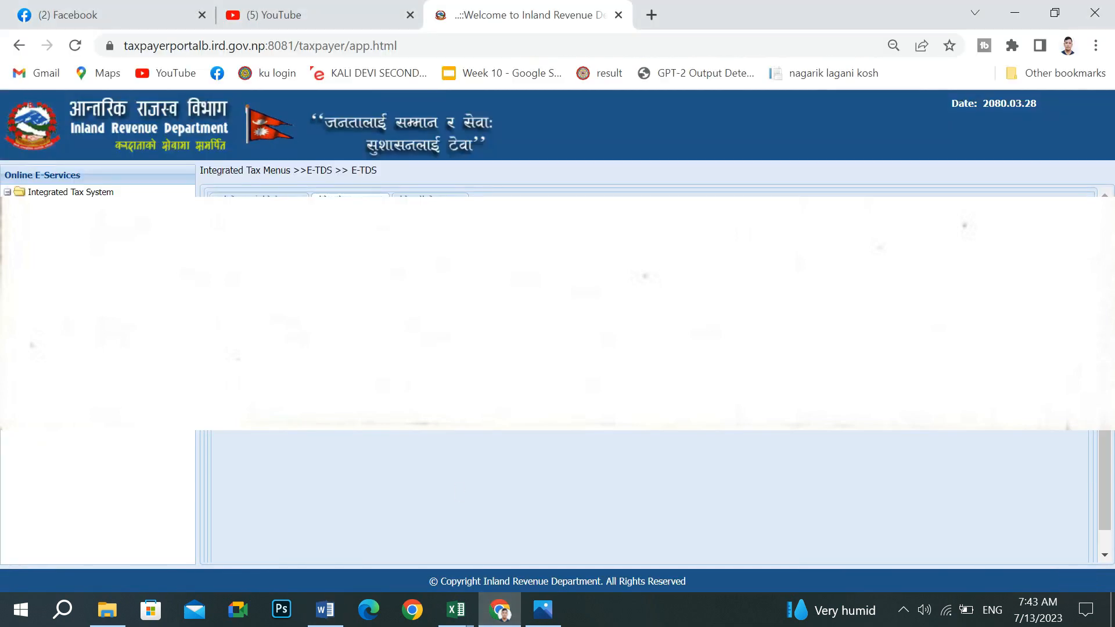
right_click(399, 266)
left_click(443, 399)
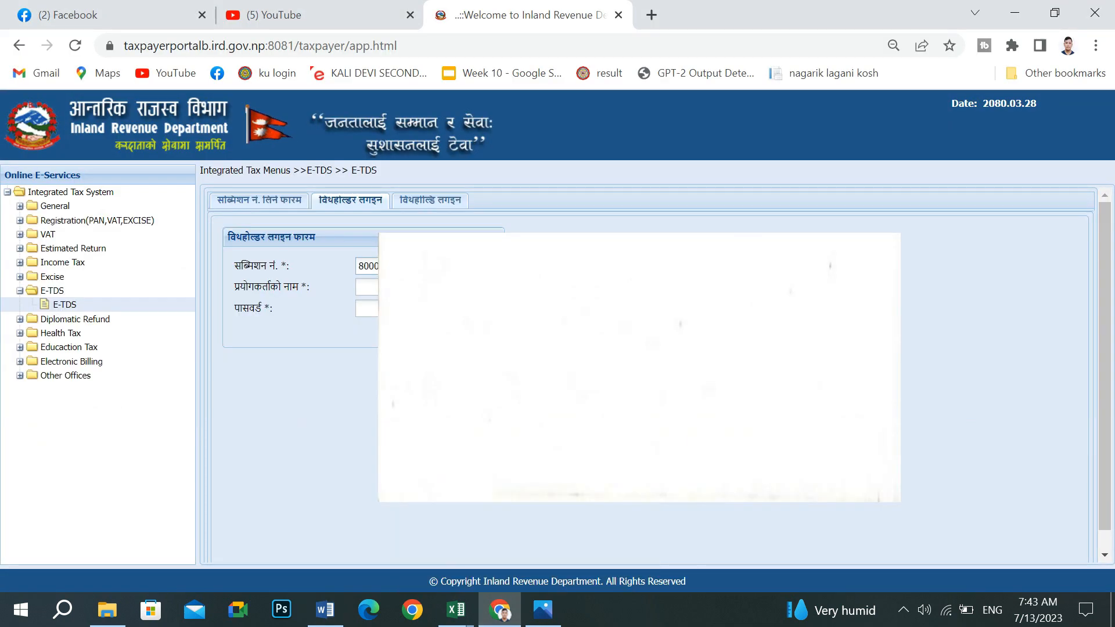
- Paste the username from the notes, fill in the saved password, and log in as withholder
left_click(325, 609)
left_click_drag(315, 327, 365, 328)
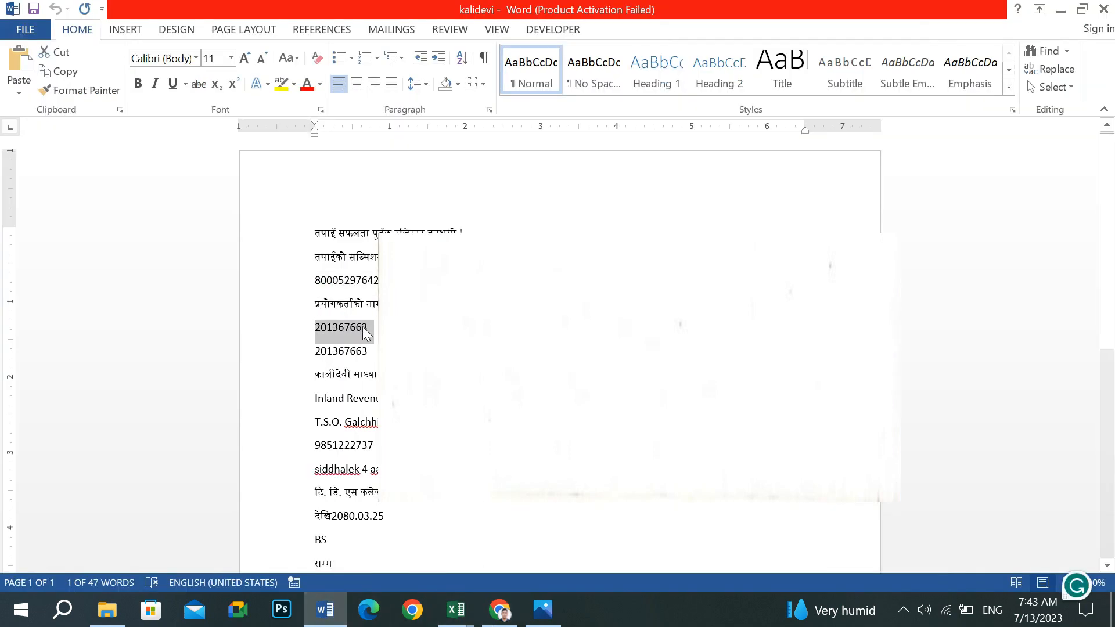
right_click(363, 328)
left_click(372, 357)
left_click(499, 609)
left_click(372, 287)
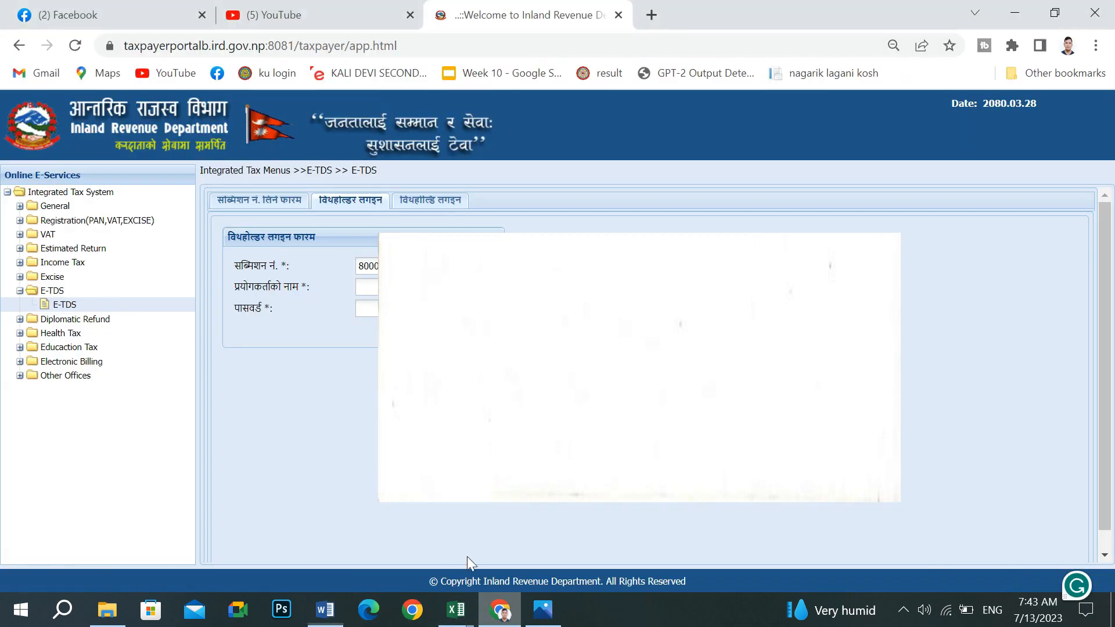
right_click(377, 322)
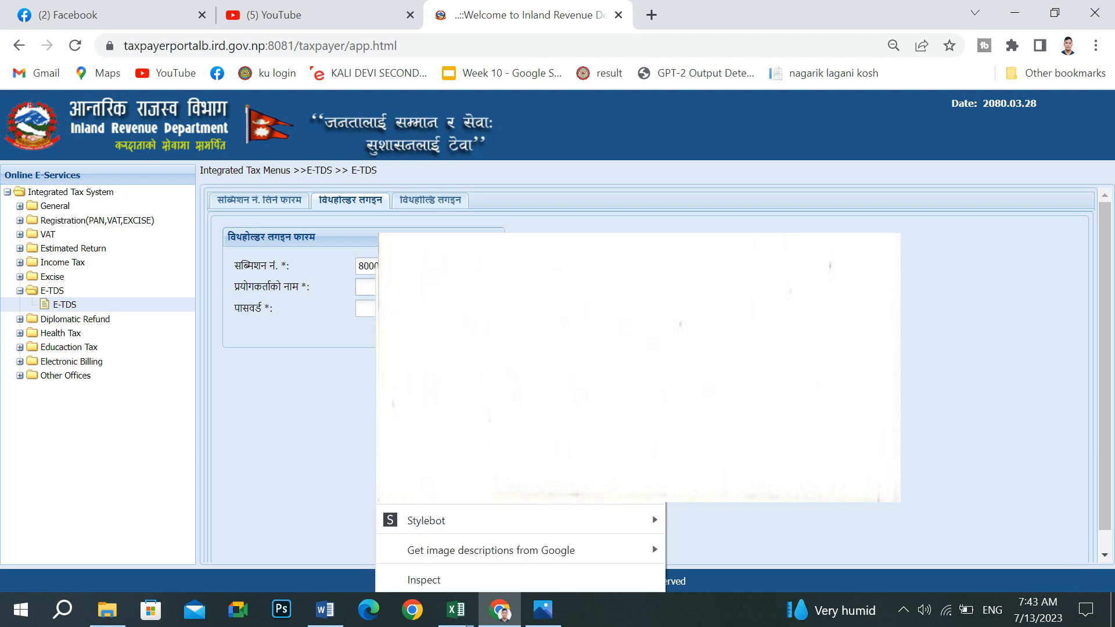
left_click(419, 398)
right_click(391, 308)
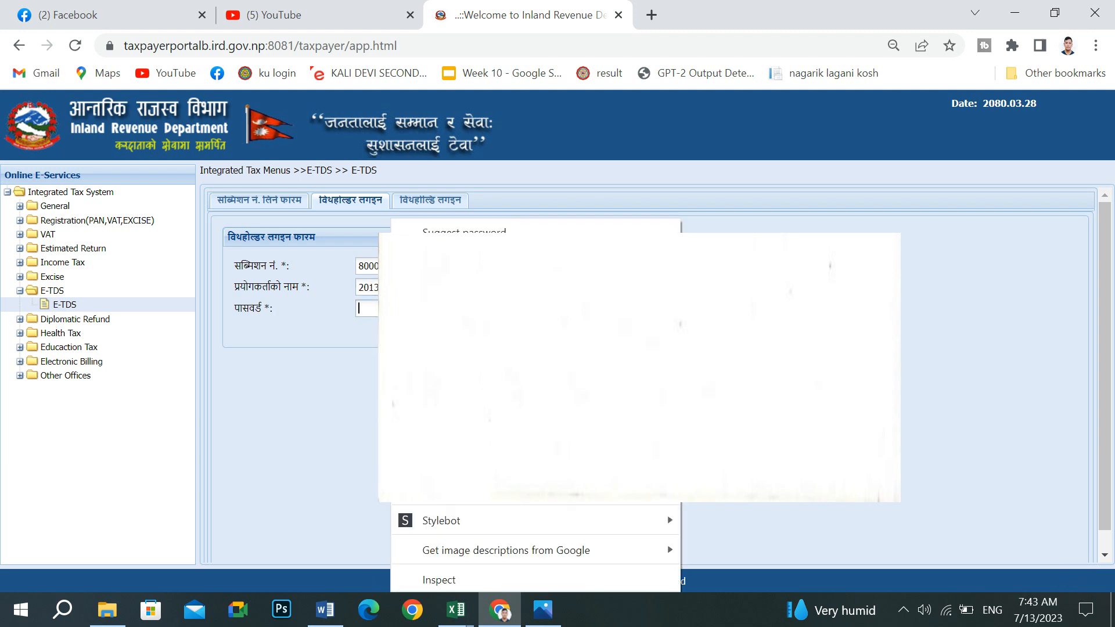
left_click(439, 397)
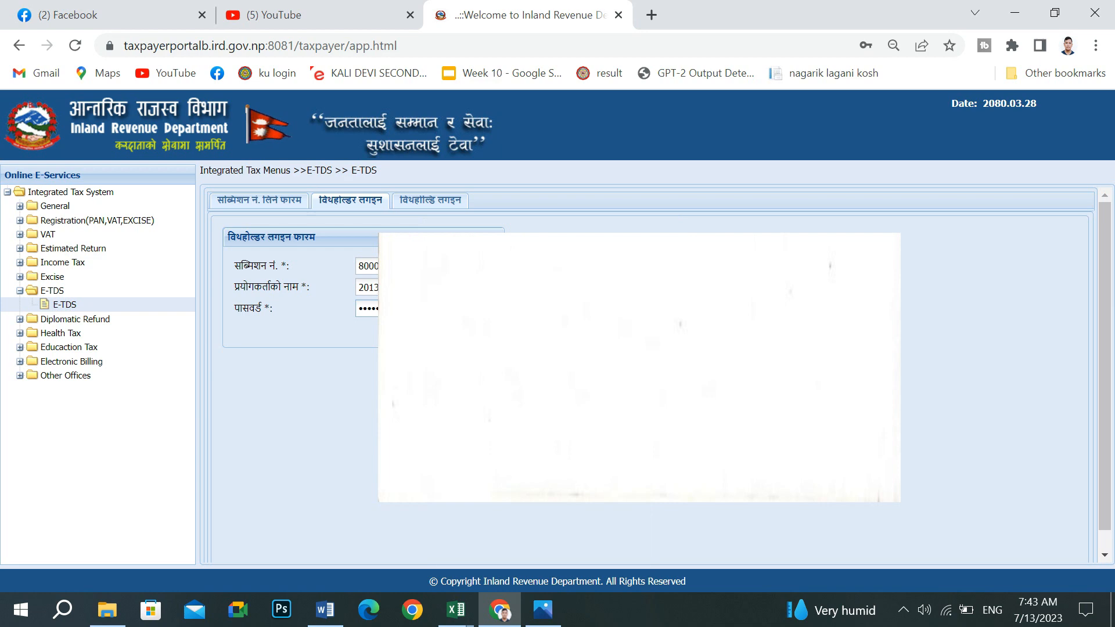
left_click(479, 331)
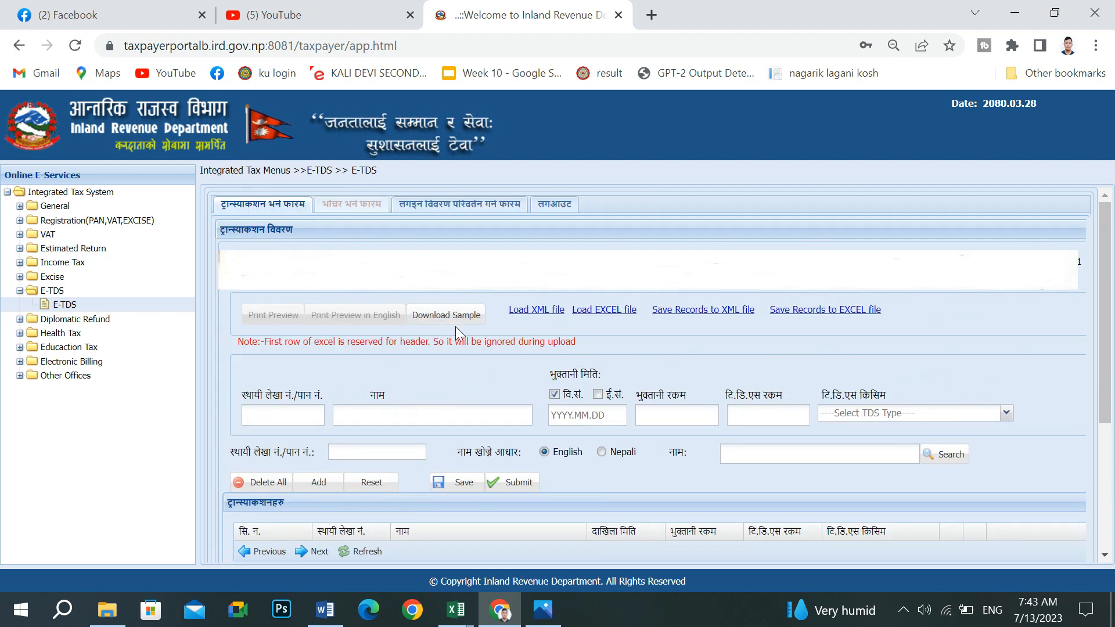
- Download the sample transaction upload .xls and open it in Excel
scroll(303, 459, "down", 3)
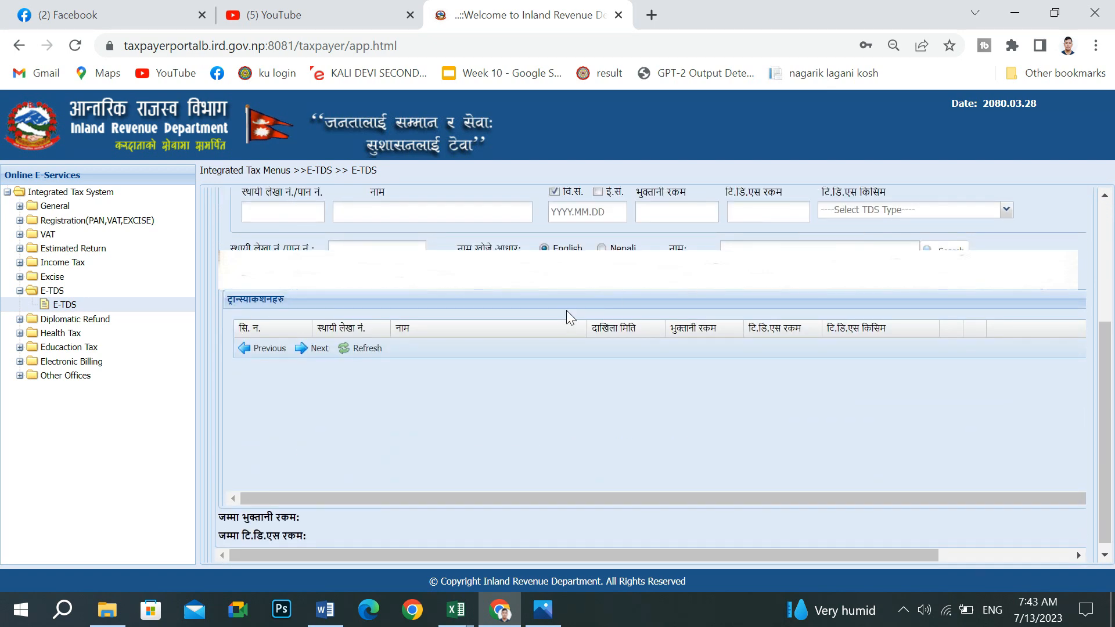
scroll(568, 309, "up", 3)
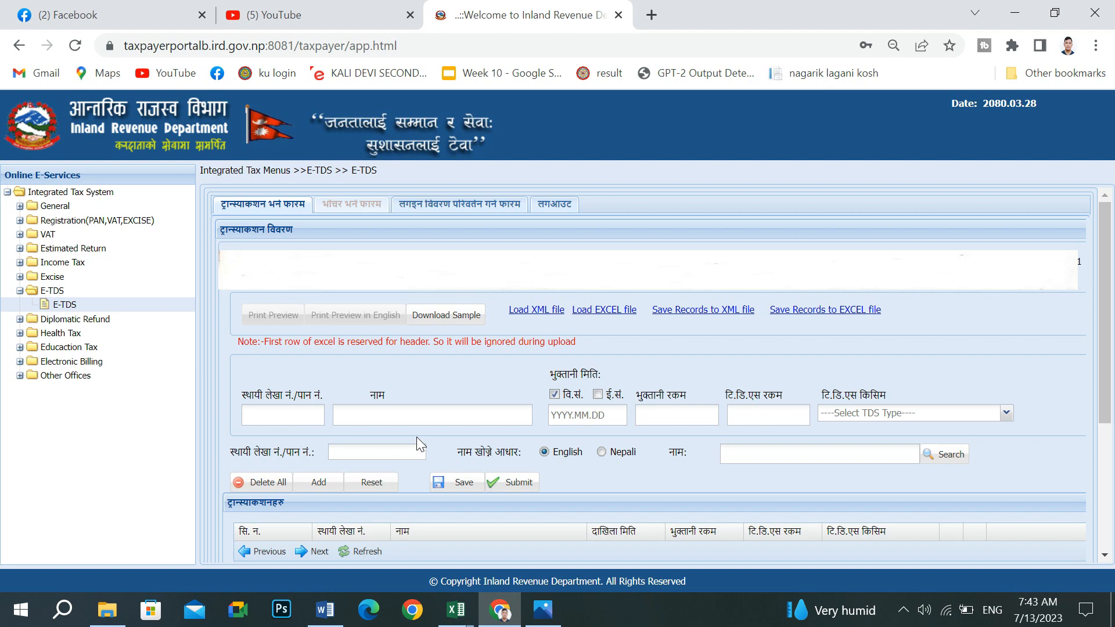
left_click(440, 317)
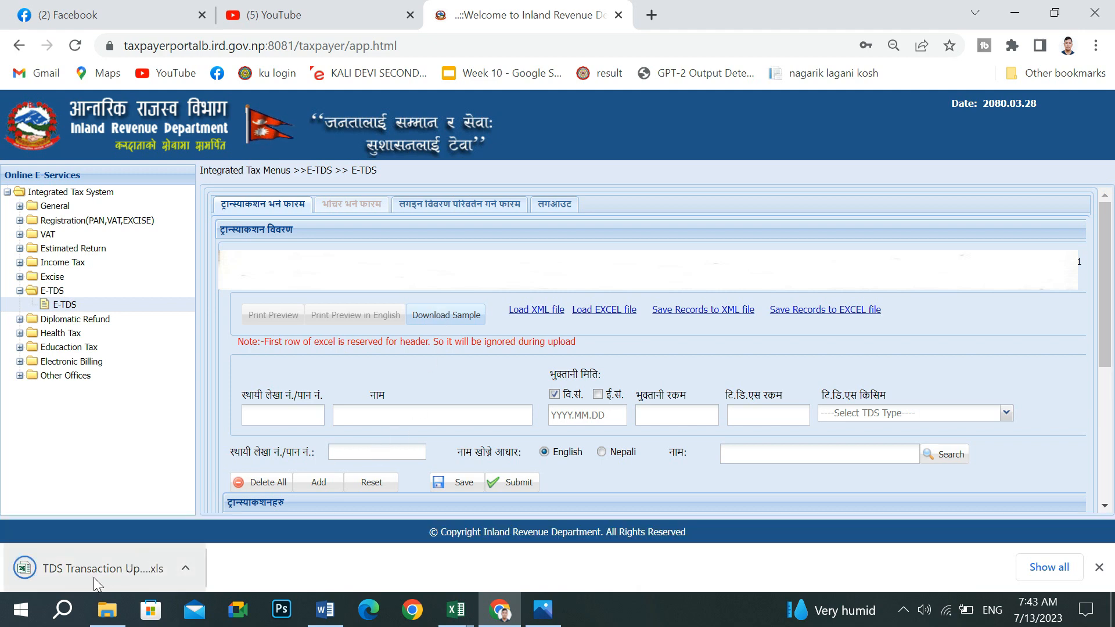
left_click(93, 577)
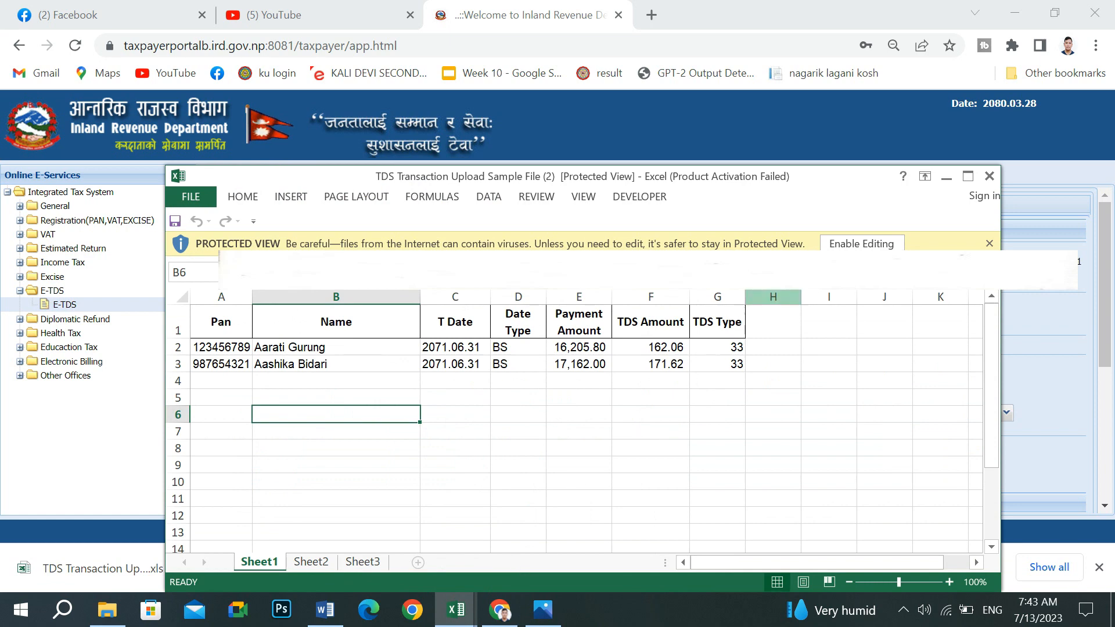
- Maximize the sample sheet, autofit column A and review the payee names
left_click(969, 178)
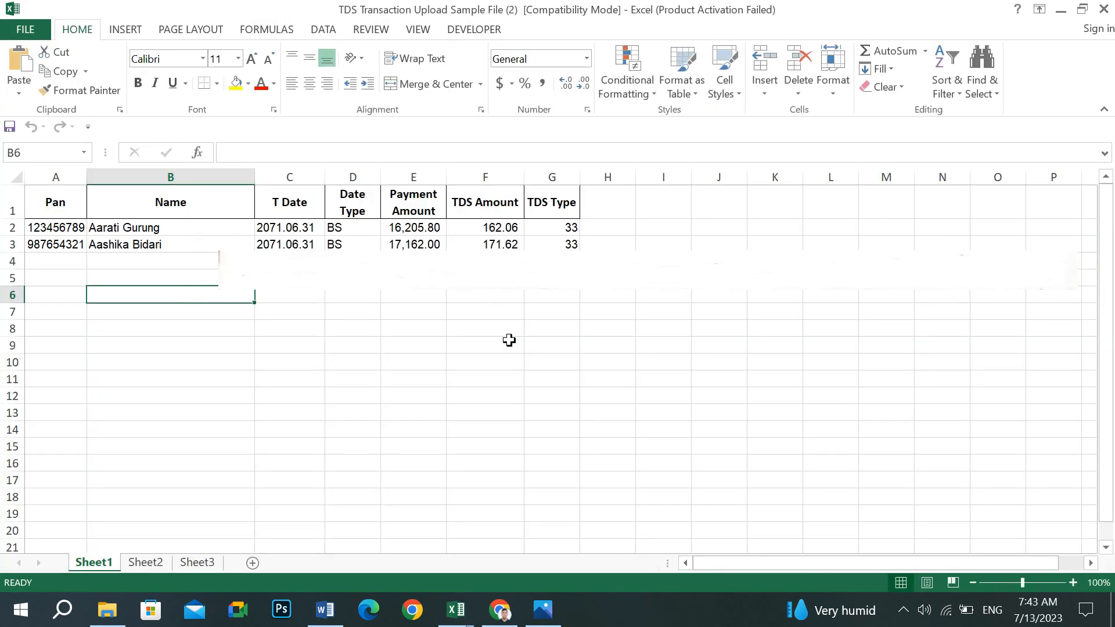
left_click(390, 345)
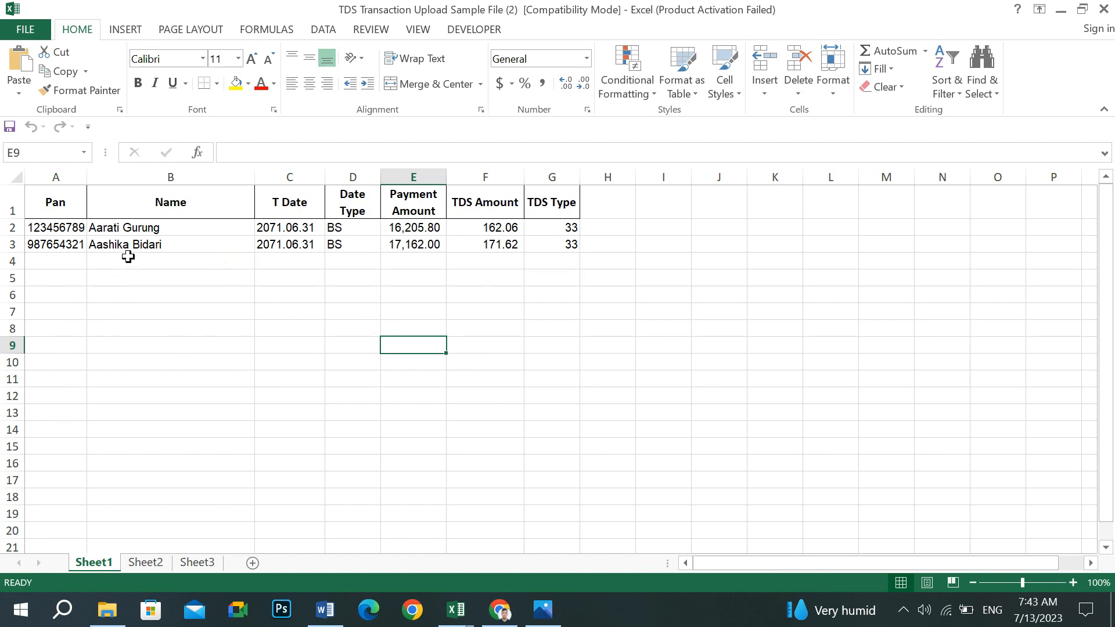
double_click(88, 176)
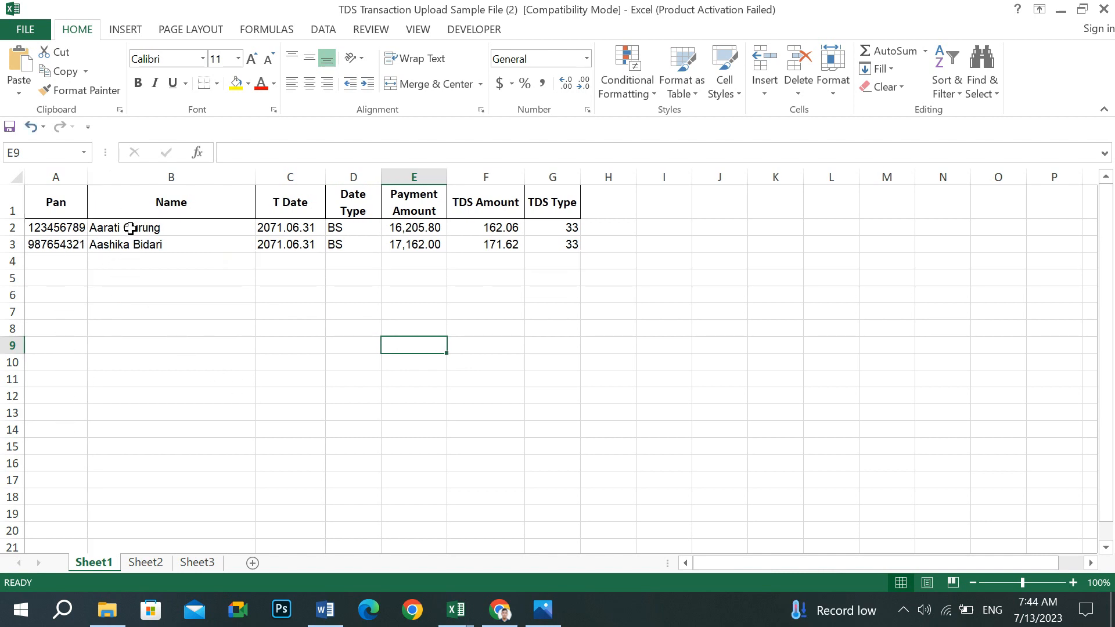
left_click(130, 229)
left_click(139, 310)
left_click(143, 230)
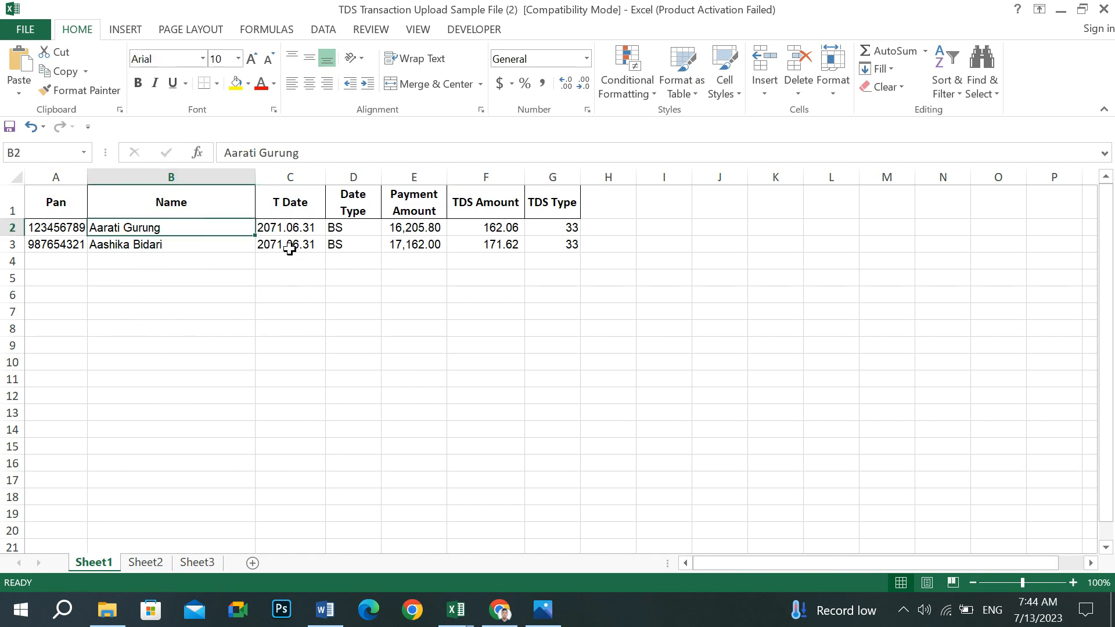
- Check the T Date (2071.06.31), Payment Amount, TDS Amount (162.06) and TDS Type 33 values
left_click(299, 232)
left_click(296, 242)
left_click(298, 228)
left_click(297, 247)
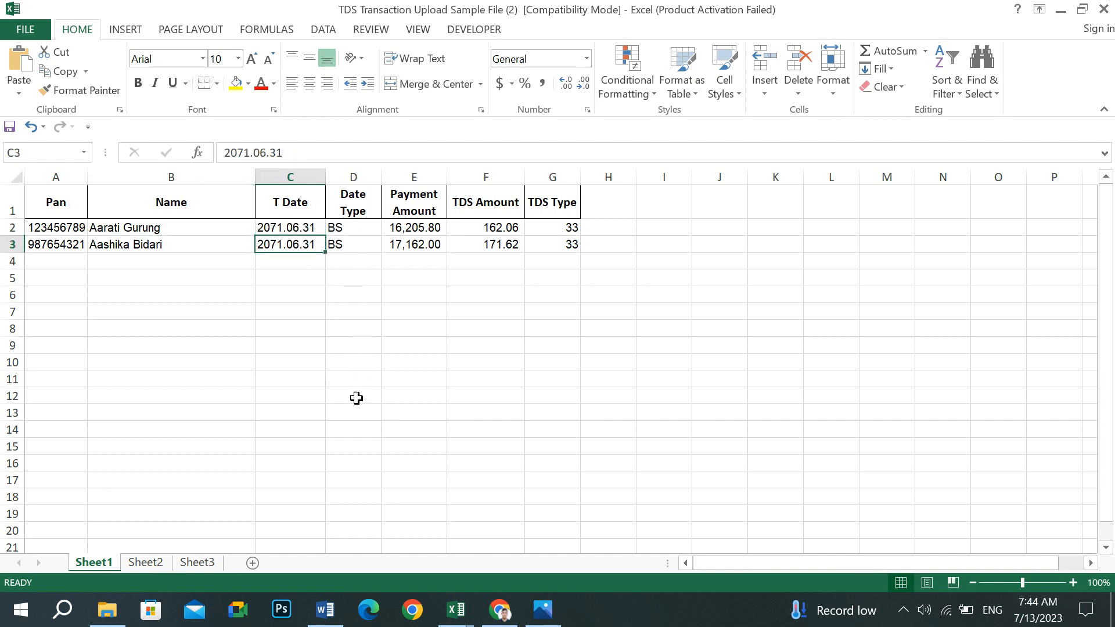
left_click(410, 231)
left_click(410, 245)
left_click(419, 289)
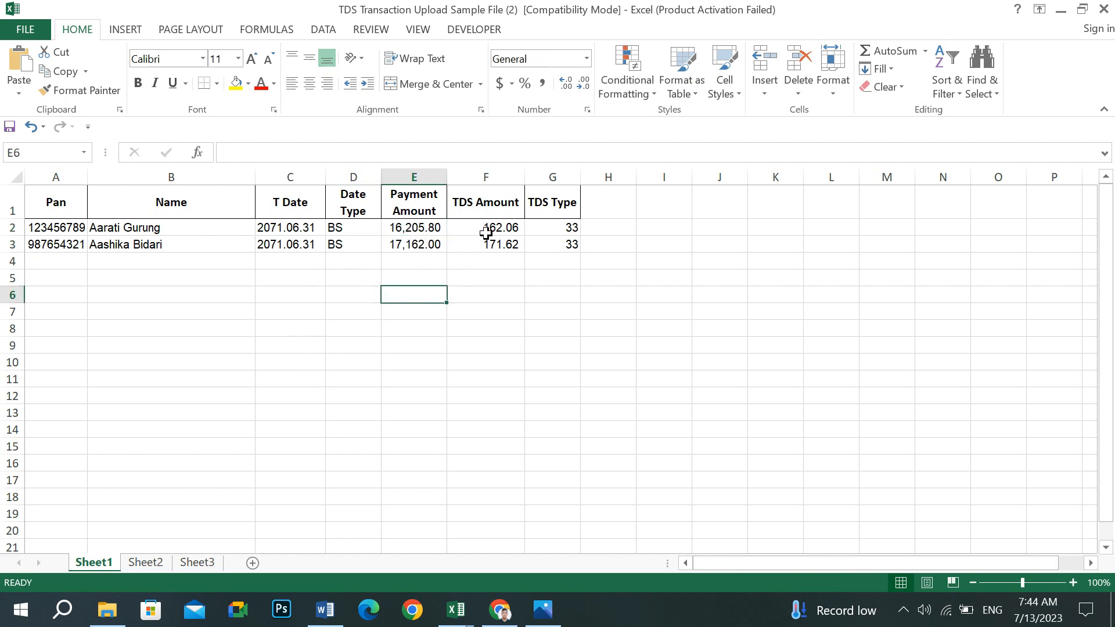
left_click(486, 232)
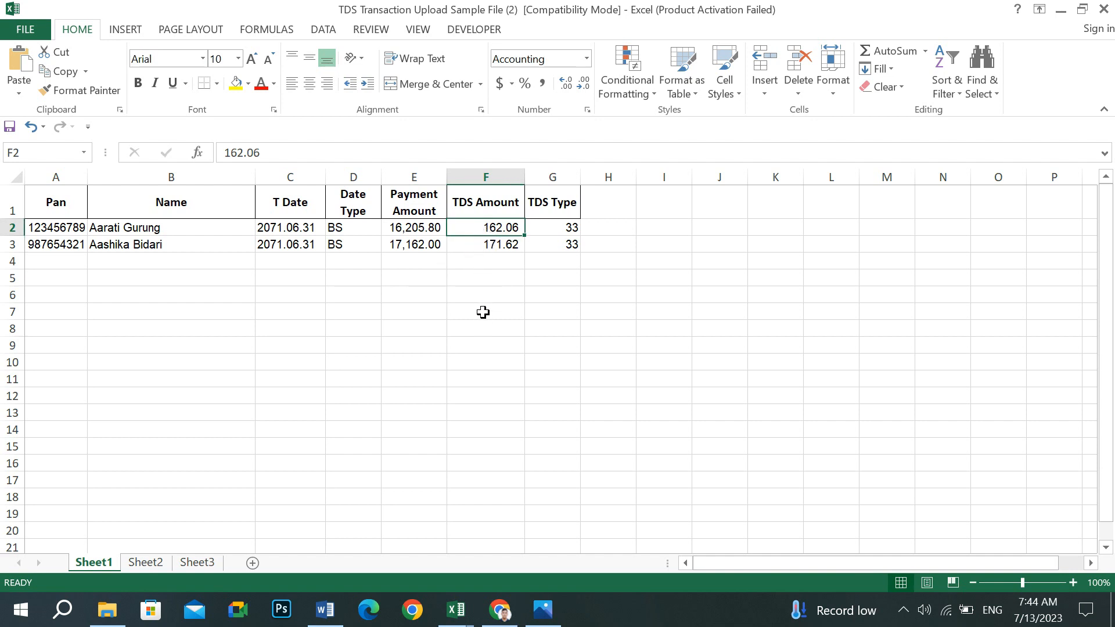
left_click(435, 240)
left_click(473, 226)
left_click(414, 224)
left_click(486, 230)
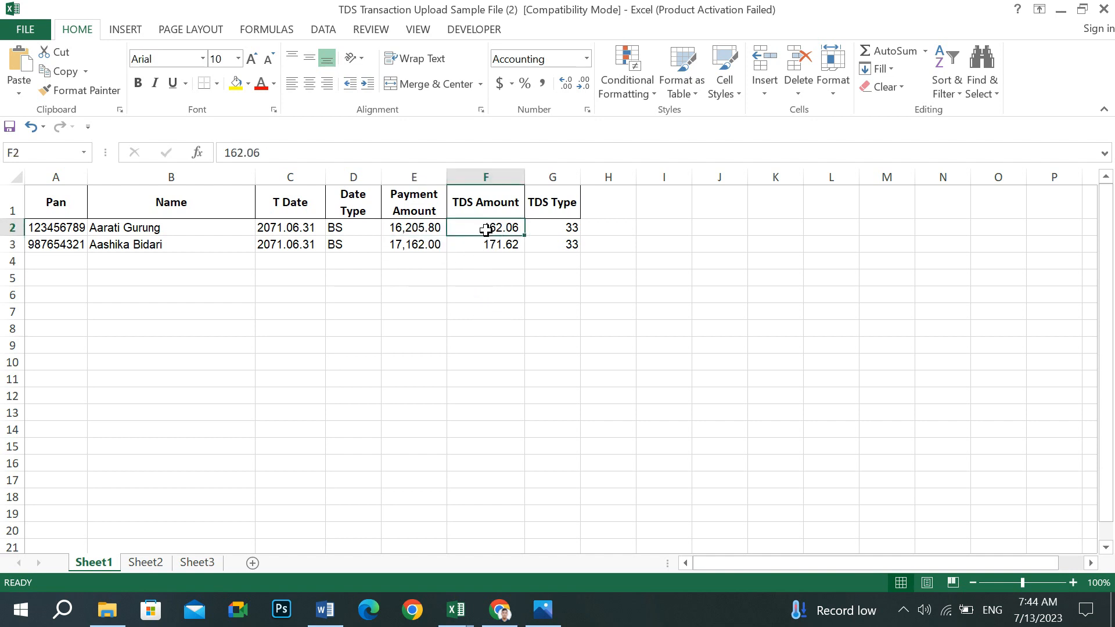
left_click(561, 233)
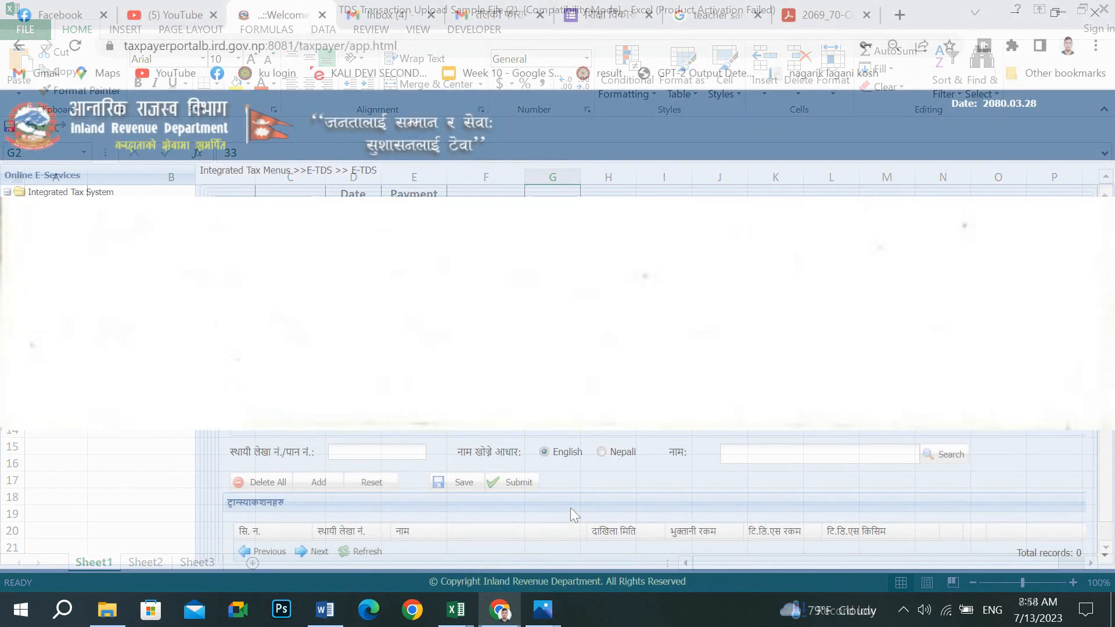
- Bring forward the filled TDS Transaction Upload workbook, then return to the E-TDS page
mouse_move(442, 607)
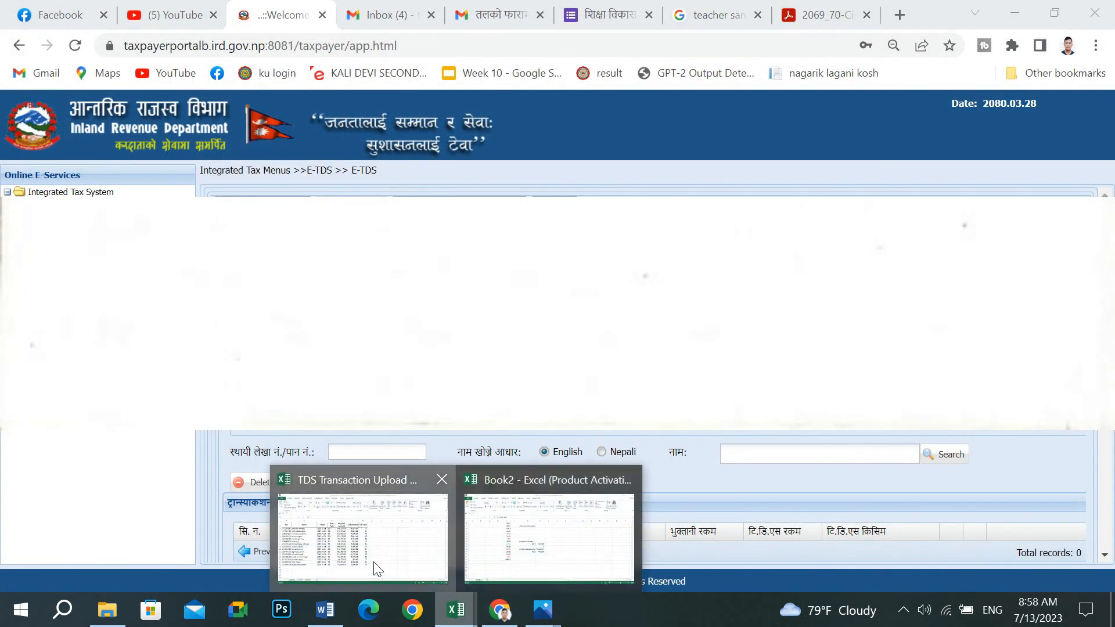
left_click(374, 563)
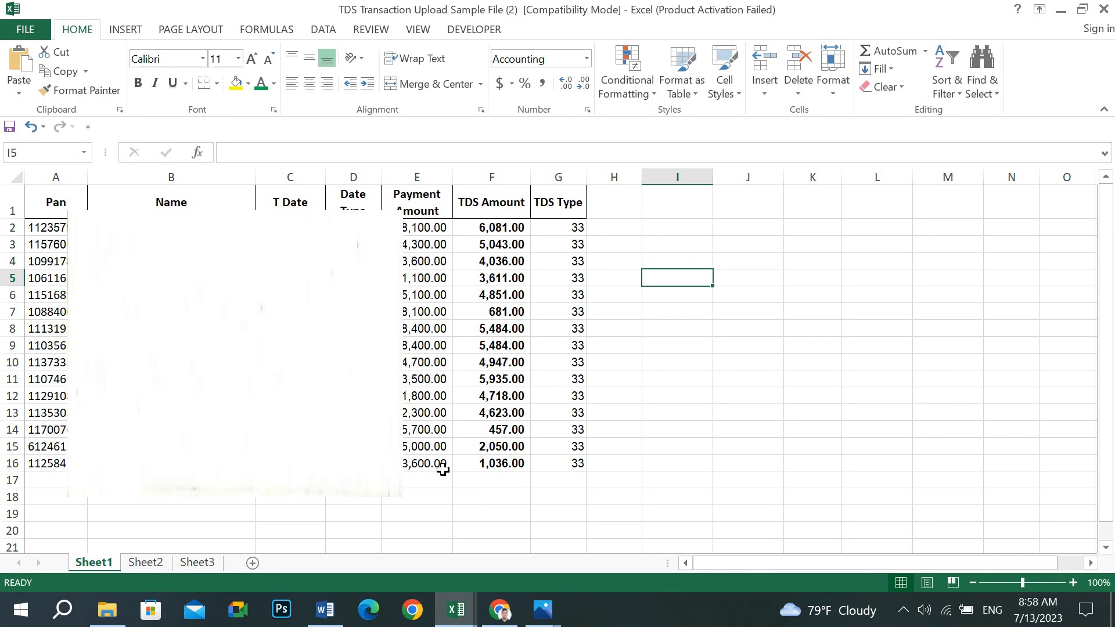
left_click(499, 609)
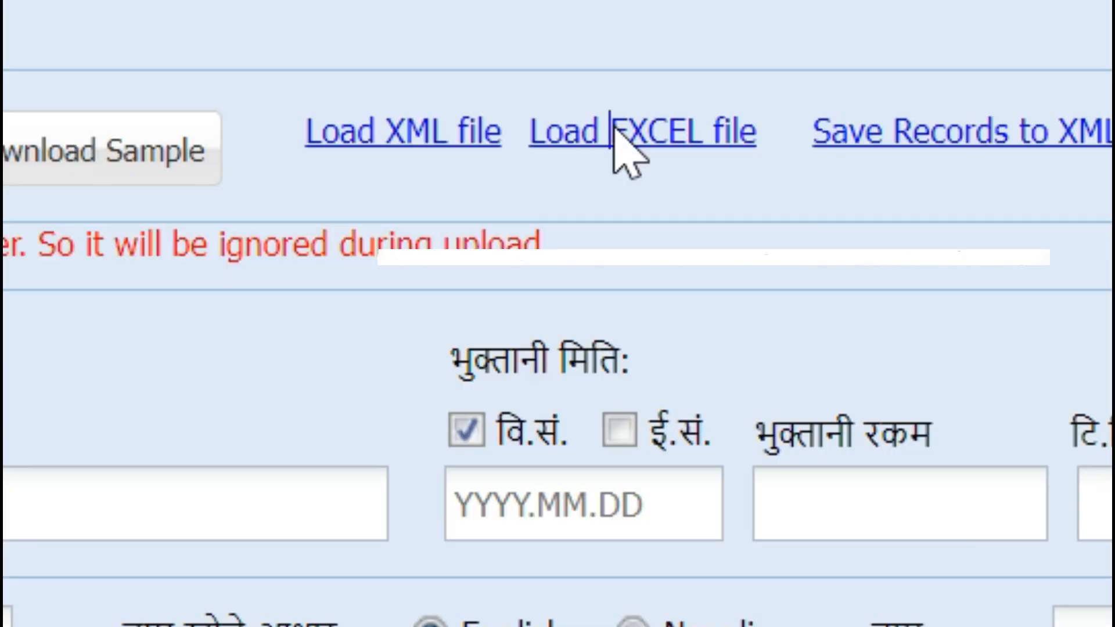
- Load transactions from 'TDS Transaction Upload Sample File (2).xls' into E-TDS
left_click(614, 132)
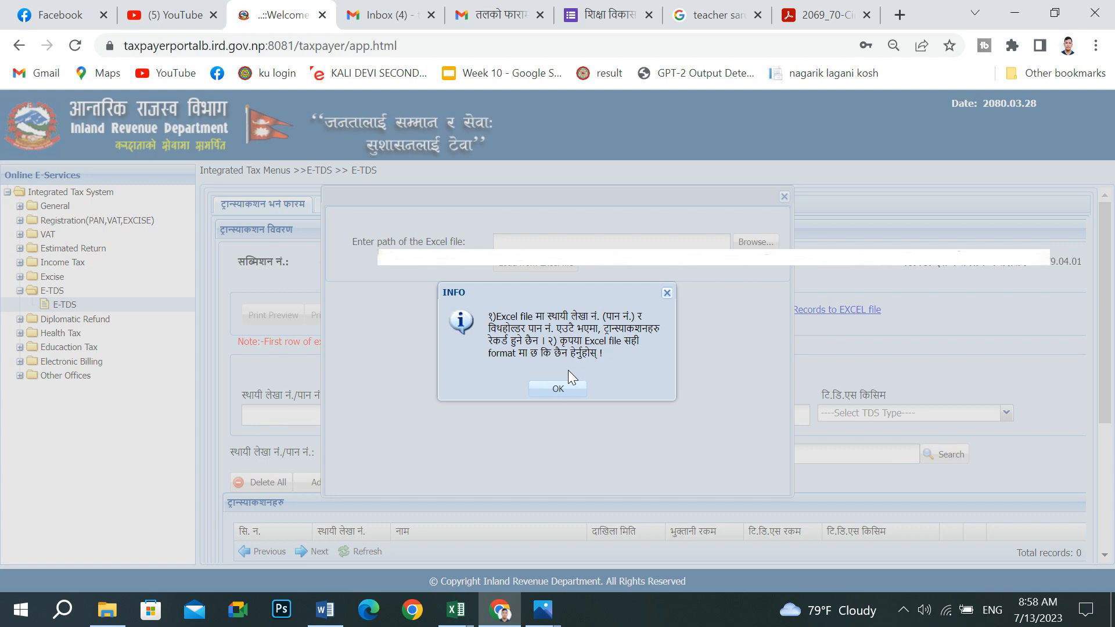
left_click(551, 388)
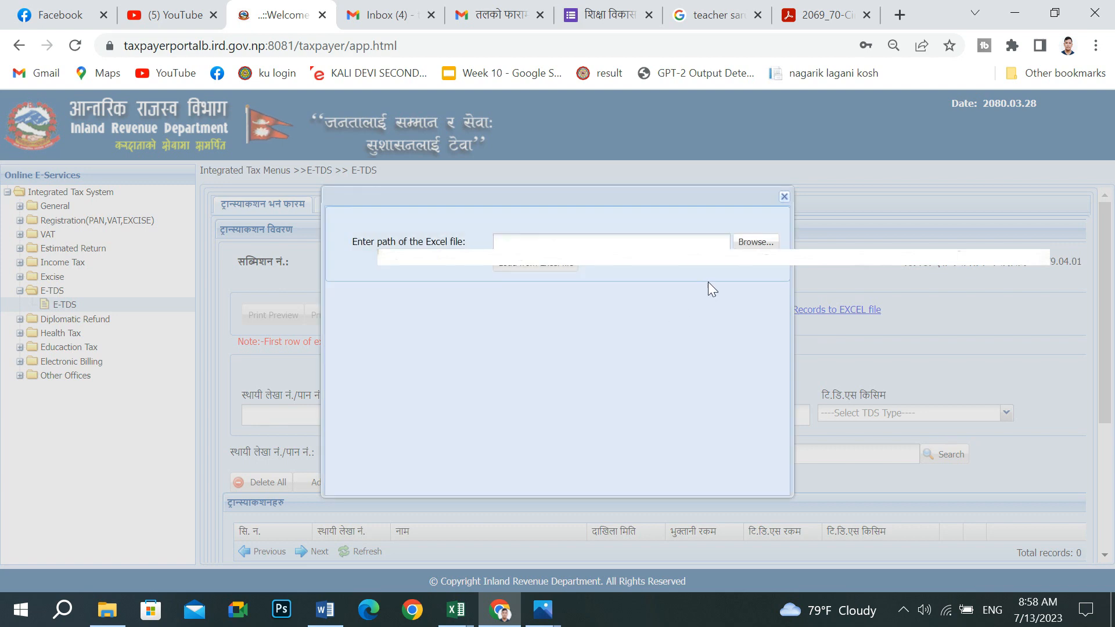
left_click(755, 243)
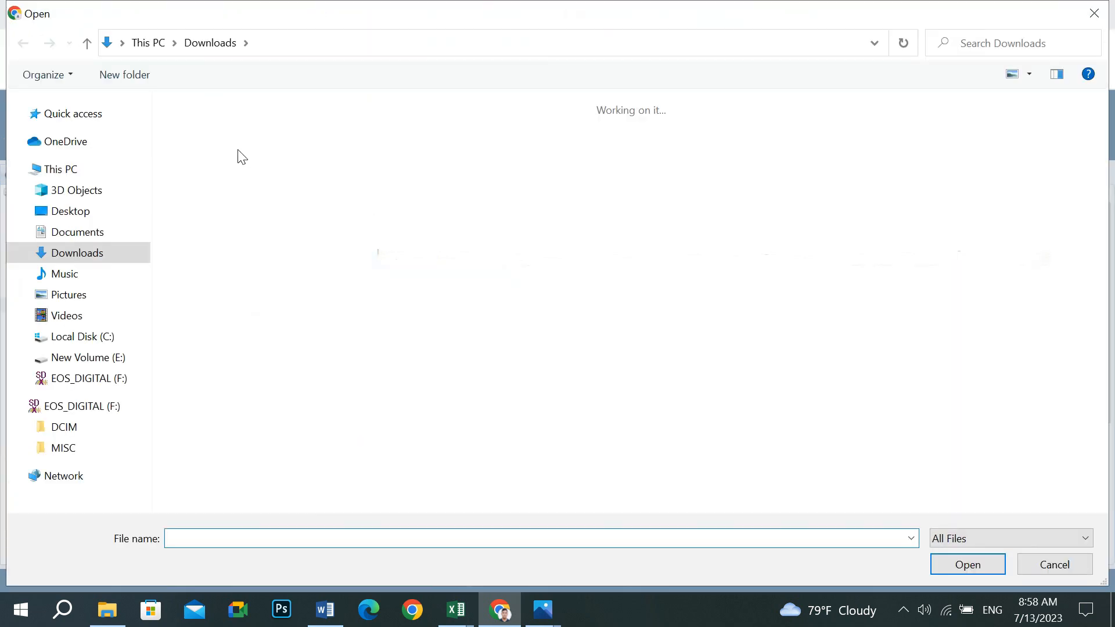
double_click(312, 190)
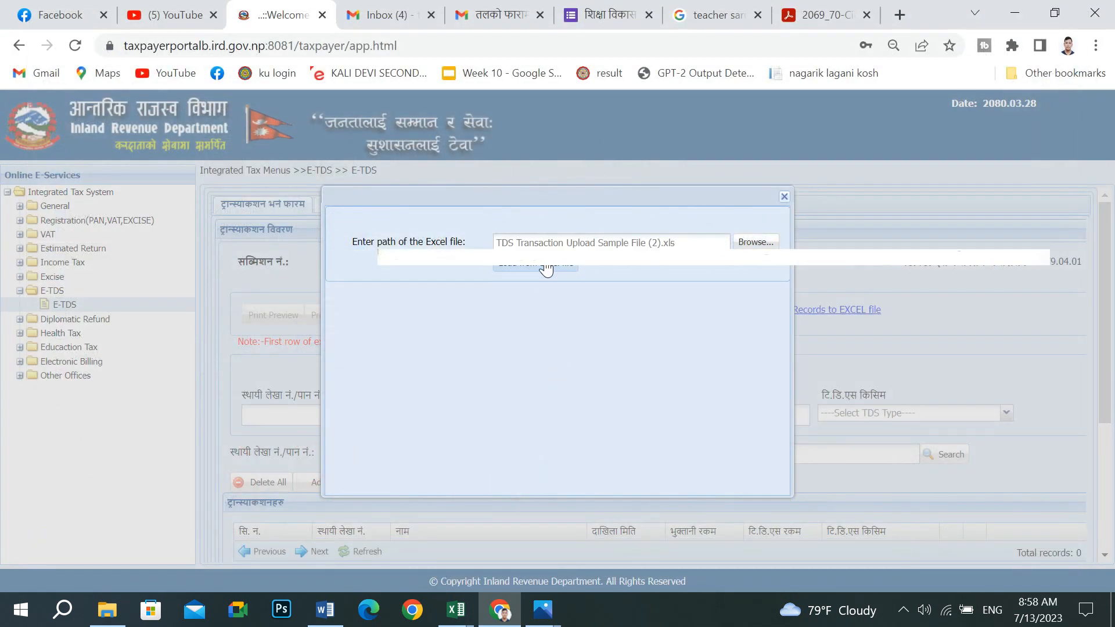
left_click(535, 266)
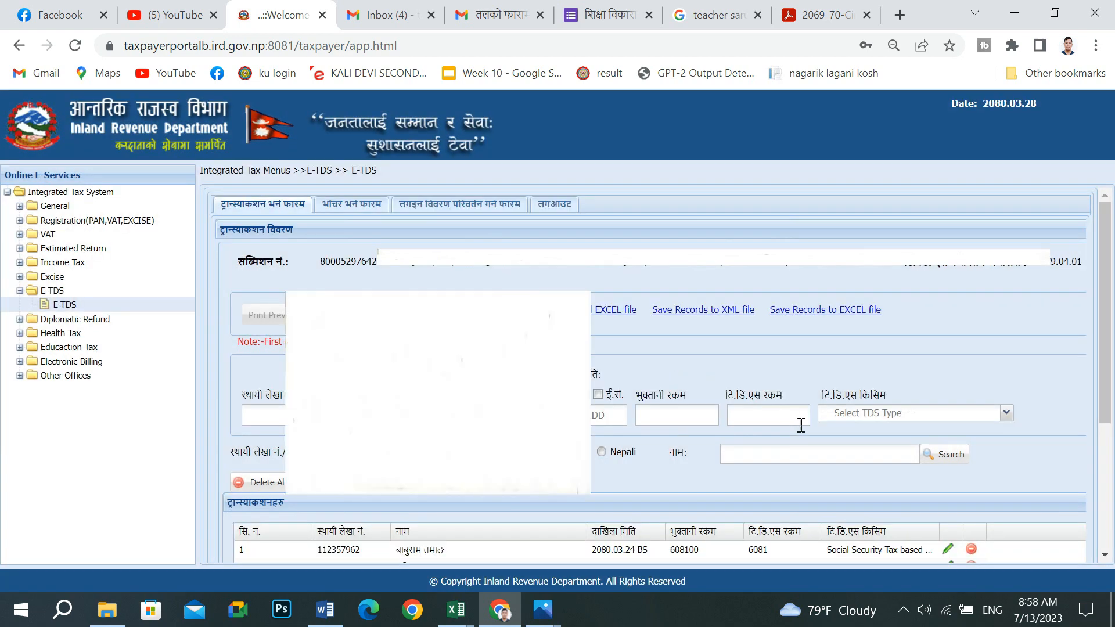
- Scroll through the 15 imported rows totalling 5903700.00 paid and 59037.00 TDS
scroll(797, 426, "down", 3)
scroll(881, 417, "down", 3)
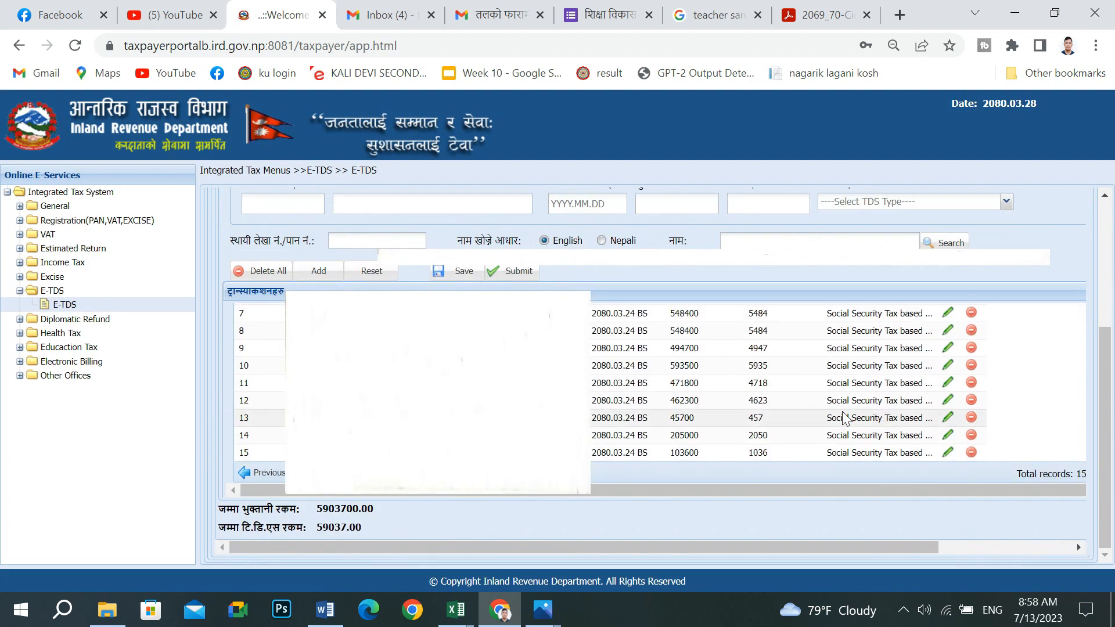
scroll(785, 424, "up", 3)
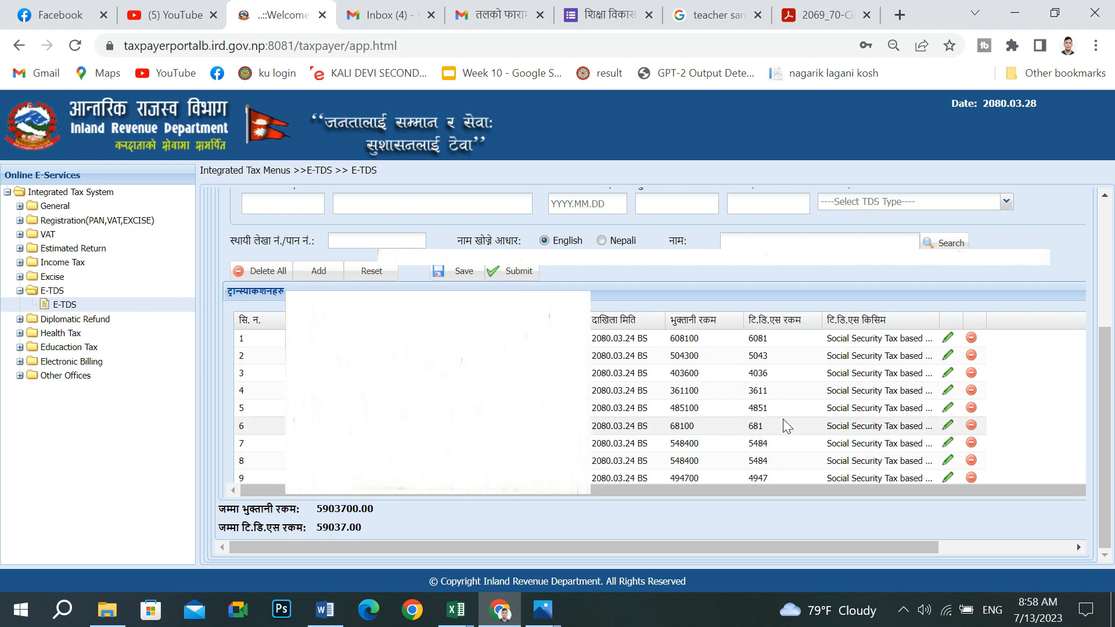
scroll(783, 419, "down", 3)
scroll(785, 427, "up", 3)
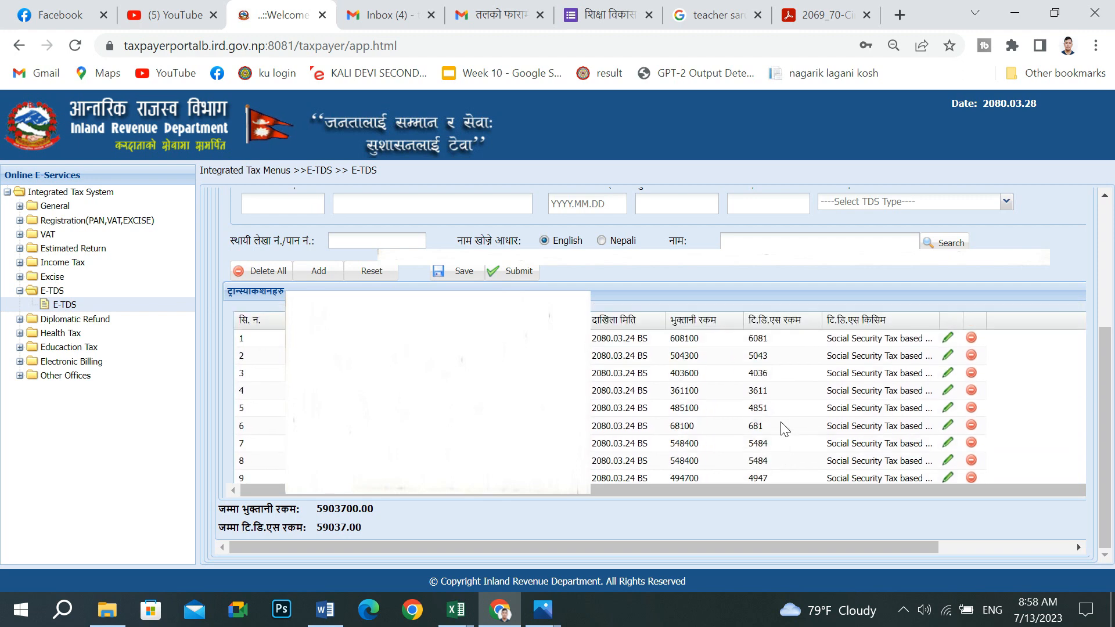
scroll(783, 427, "down", 3)
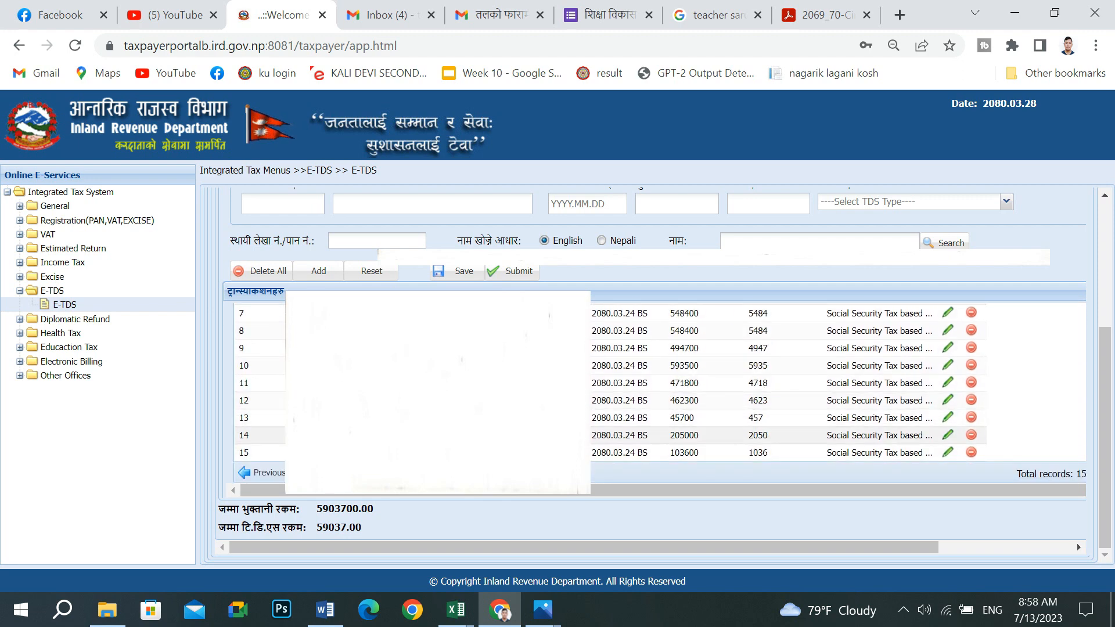
scroll(782, 427, "up", 3)
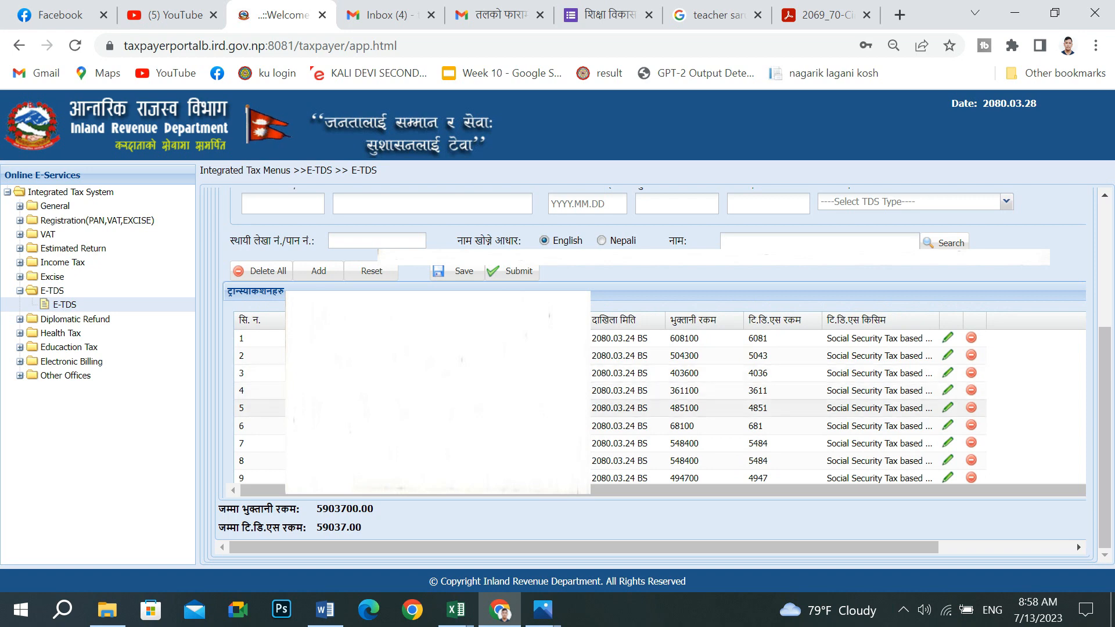
scroll(783, 427, "down", 3)
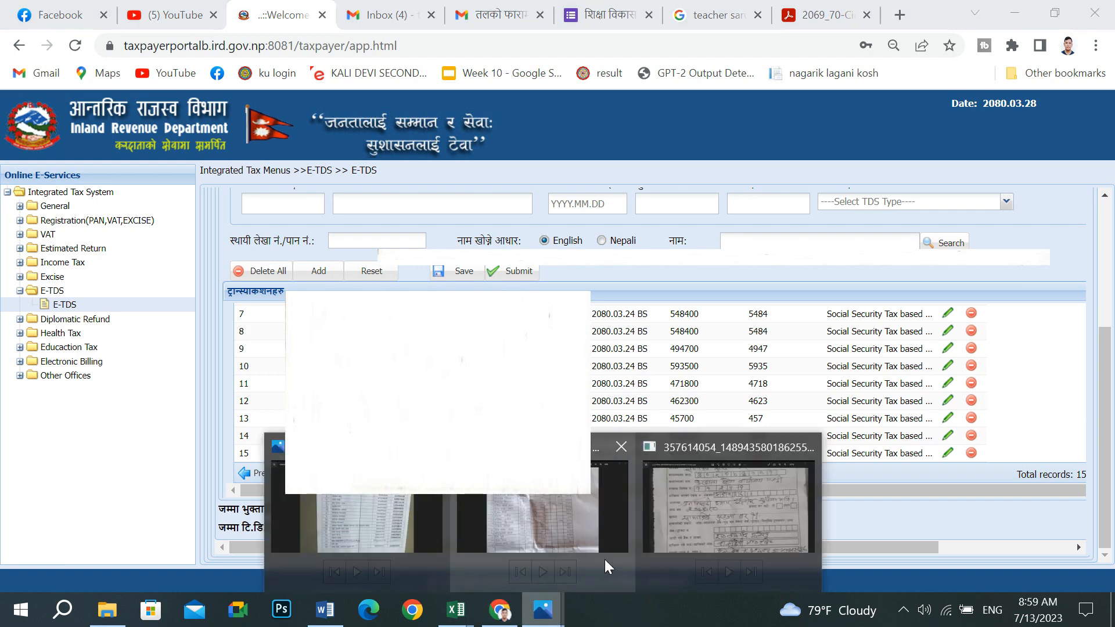
- View the tax voucher photo showing 59037 deposited, then return to the E-TDS grid
left_click(686, 500)
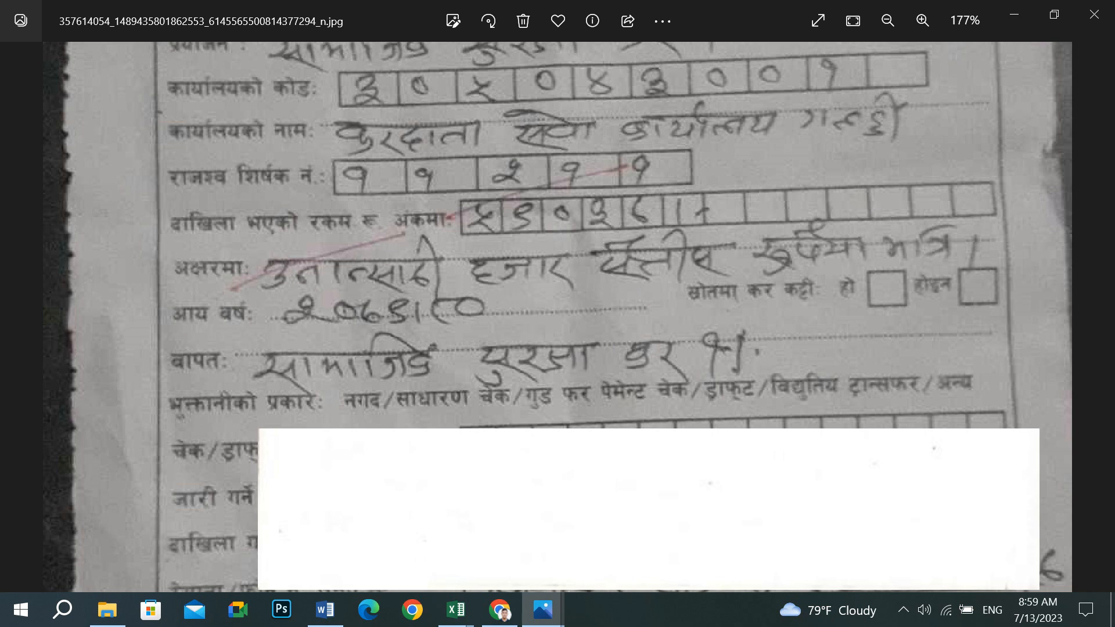
left_click(498, 609)
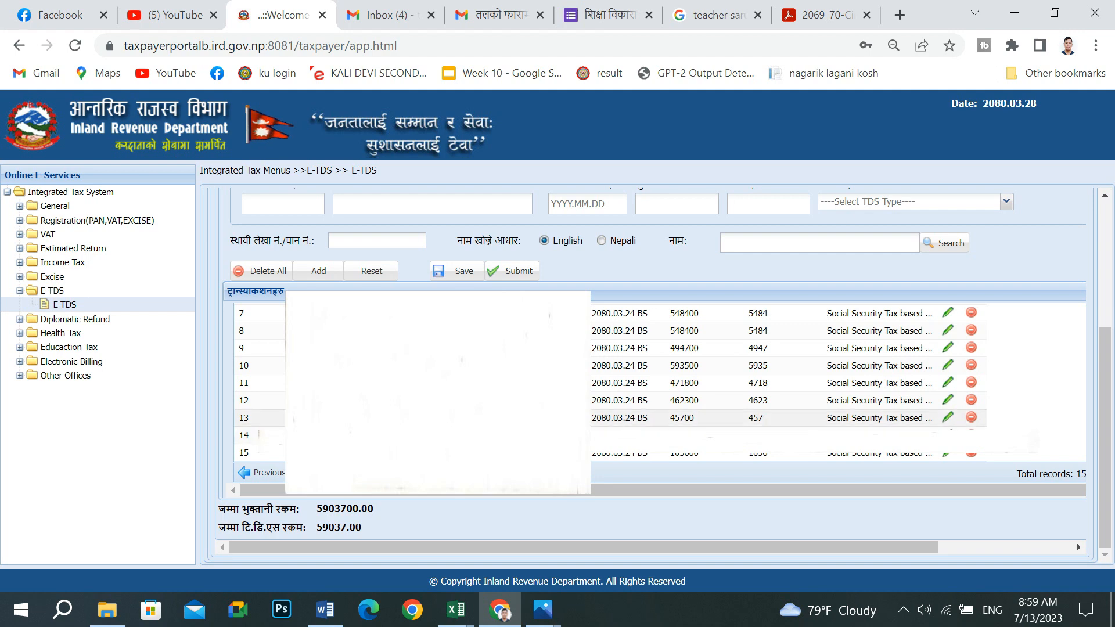
- Save the imported transactions from the E-TDS grid
scroll(438, 474, "up", 2)
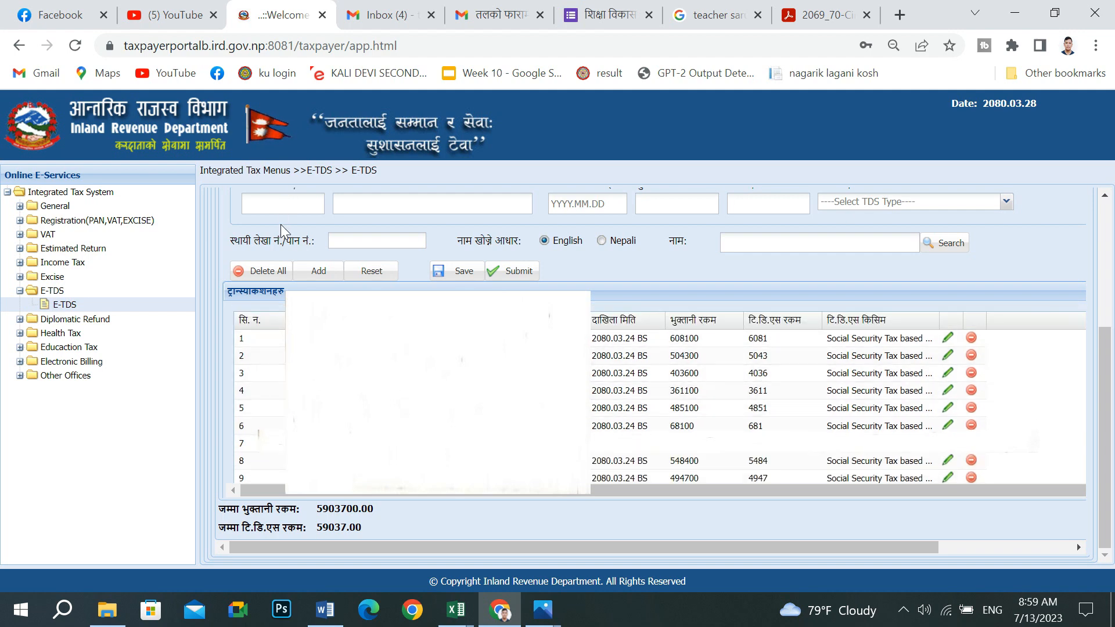
scroll(656, 372, "up", 4)
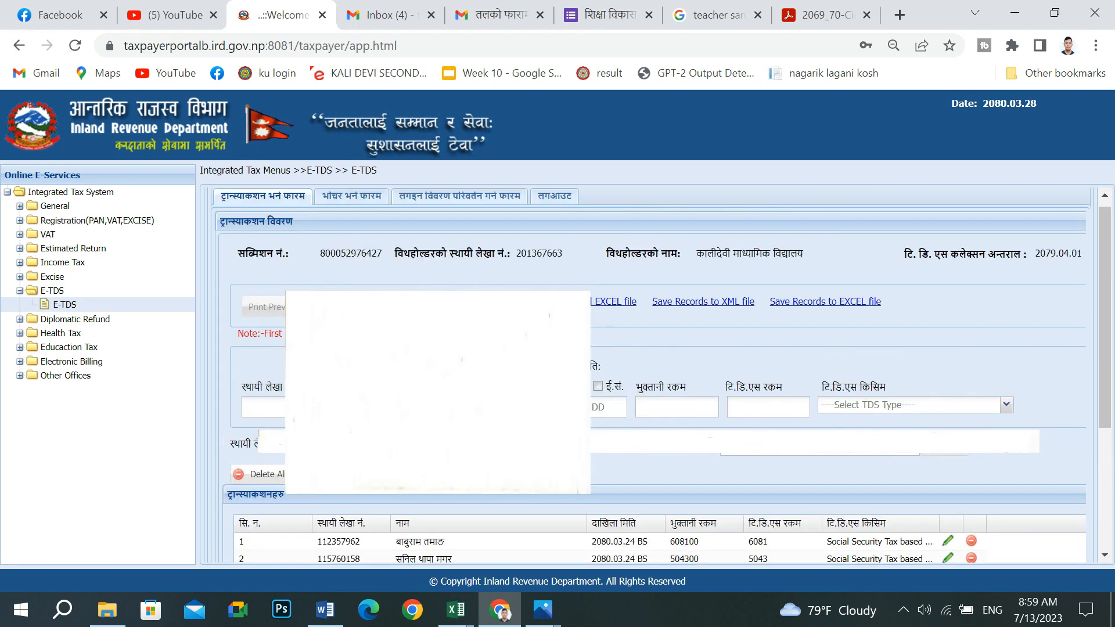
scroll(661, 375, "down", 4)
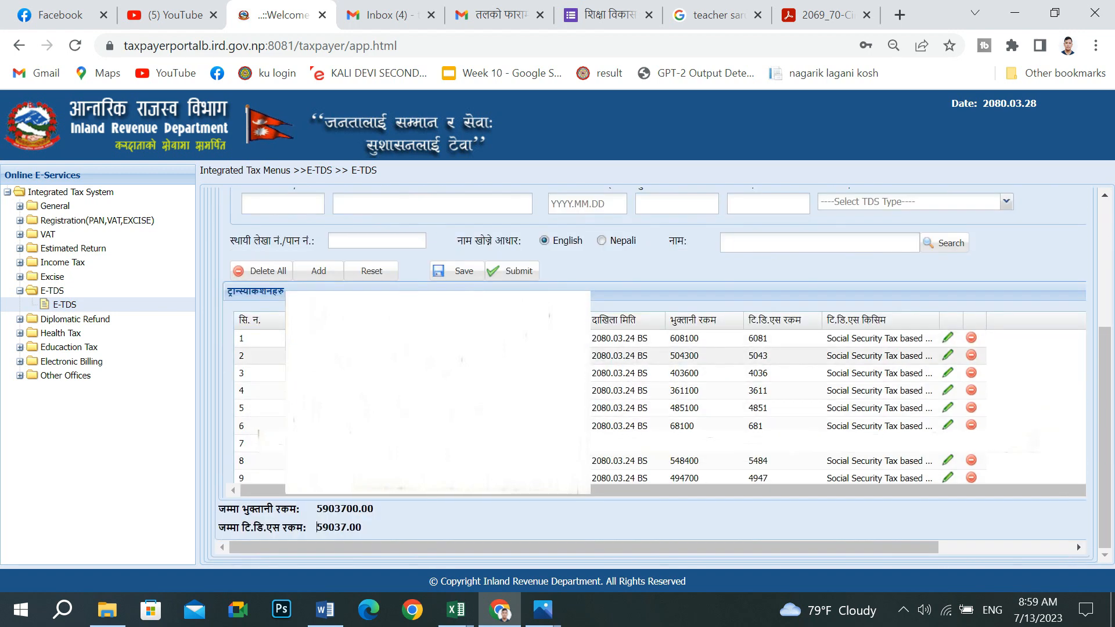
left_click(457, 275)
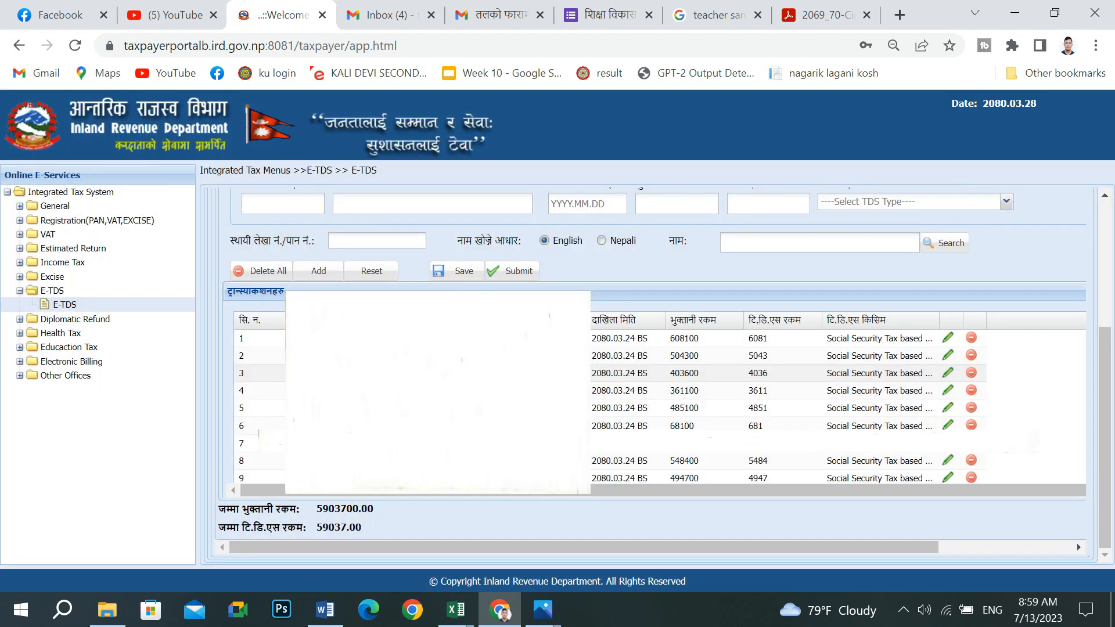
- On the voucher entry form, select revenue heading 11211
scroll(648, 457, "down", 2)
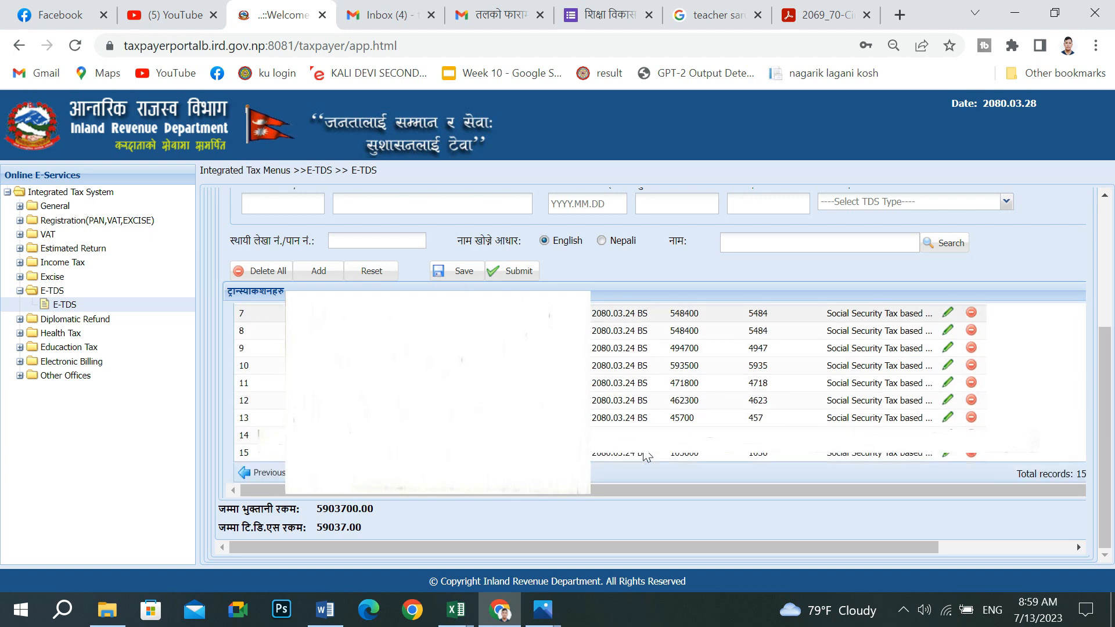
scroll(648, 456, "up", 2)
scroll(386, 224, "up", 3)
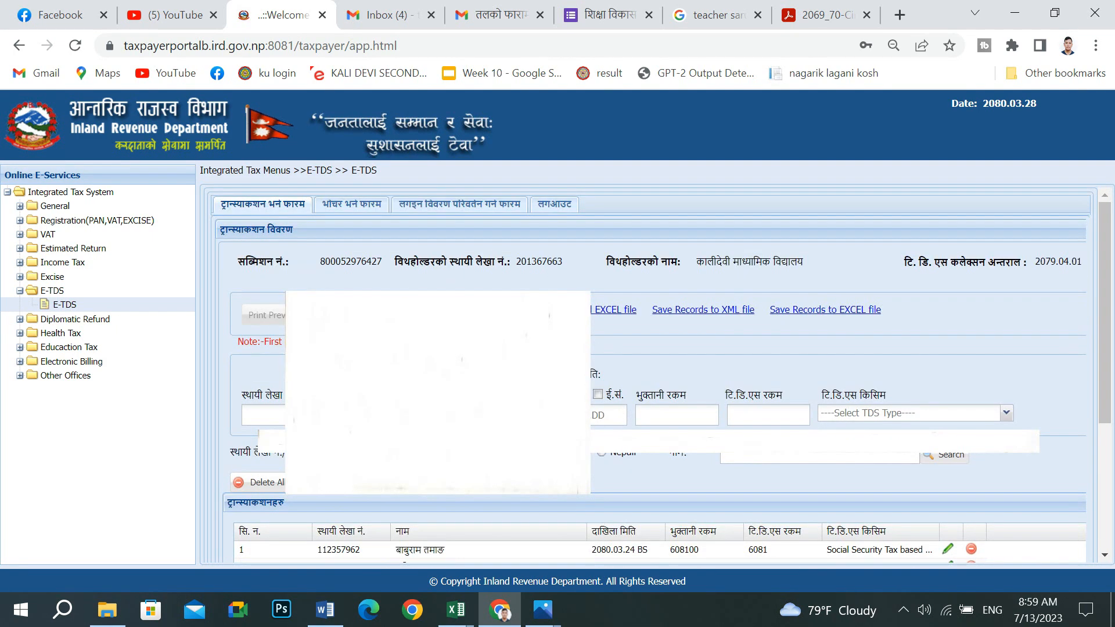
left_click(363, 206)
left_click(313, 347)
left_click(278, 375)
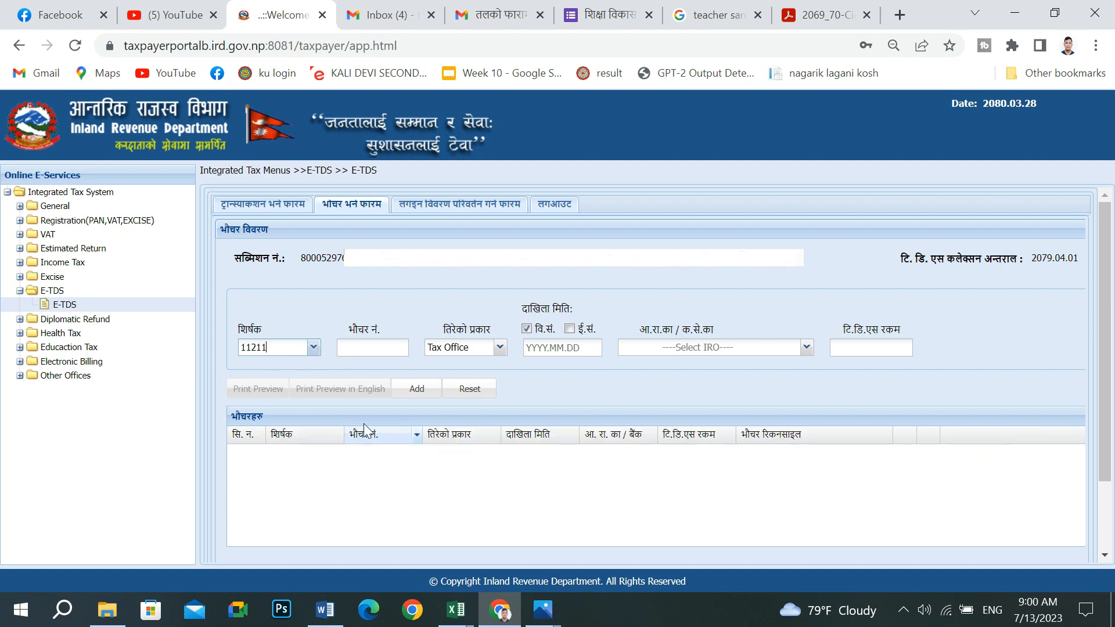
- Back on the transaction tab, save the TDS records and close the success dialog
left_click(278, 204)
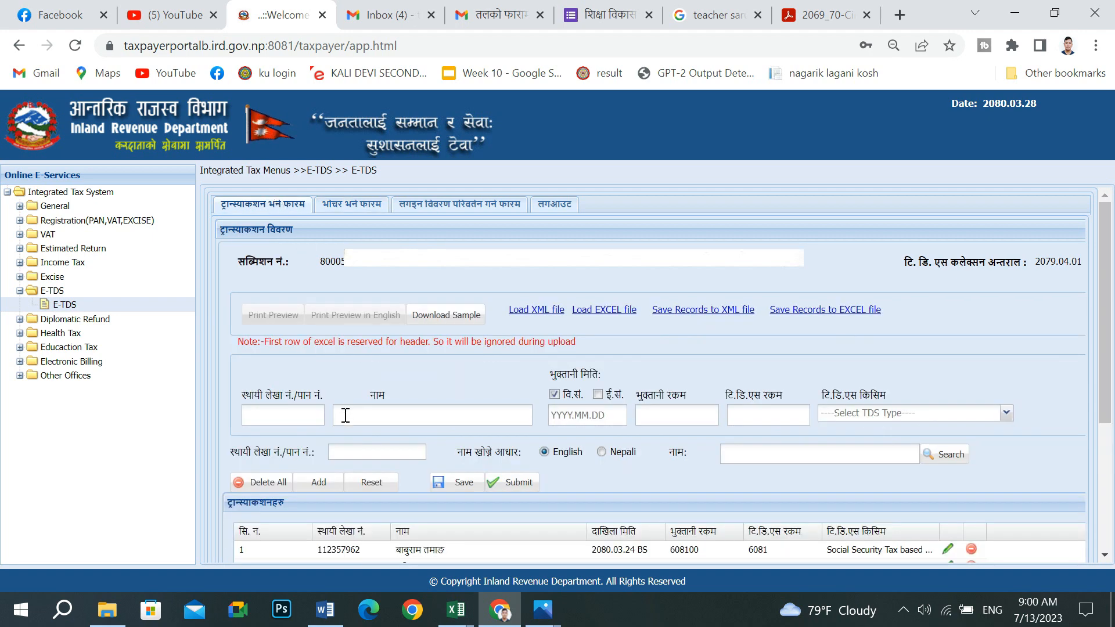
left_click(465, 482)
left_click(557, 372)
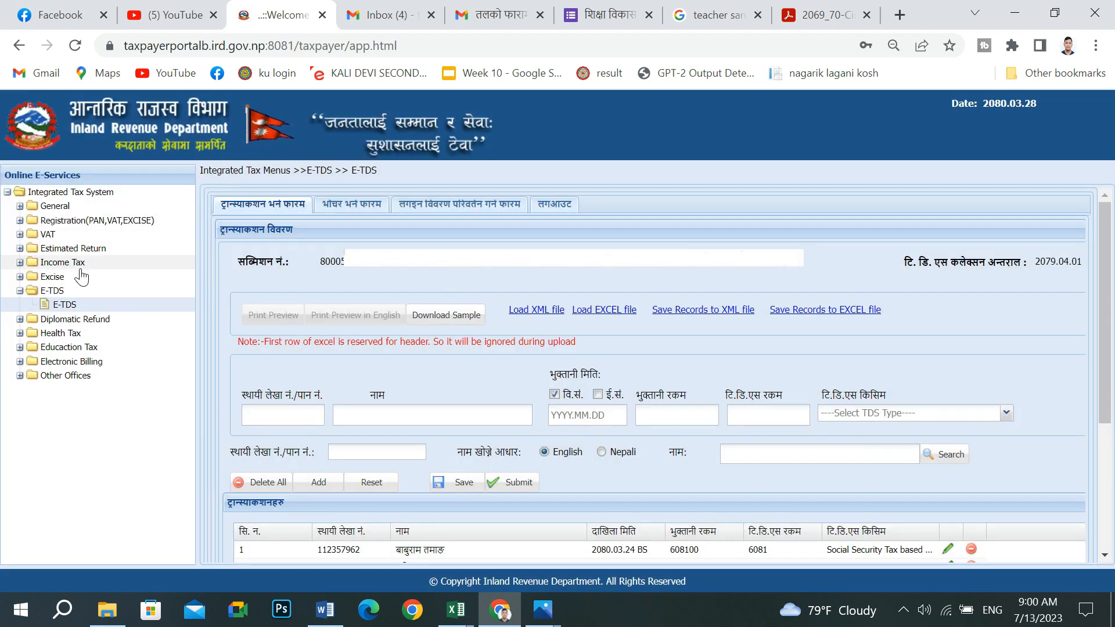
- Open General > Payment Voucher Search and bring up the deposit slip photo
left_click(20, 207)
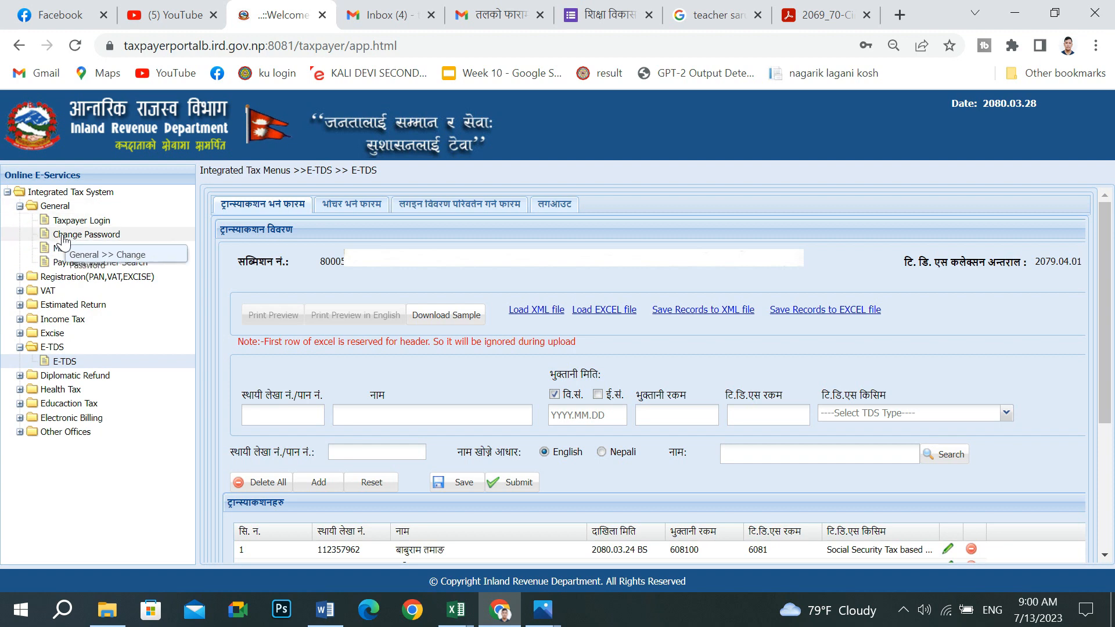
left_click(87, 262)
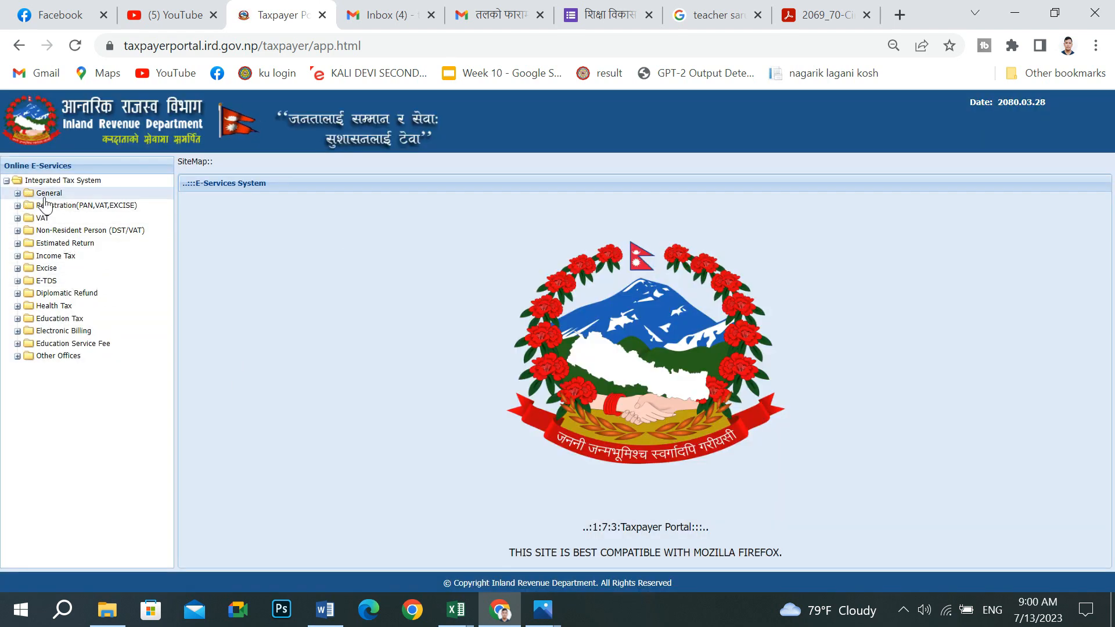
left_click(18, 193)
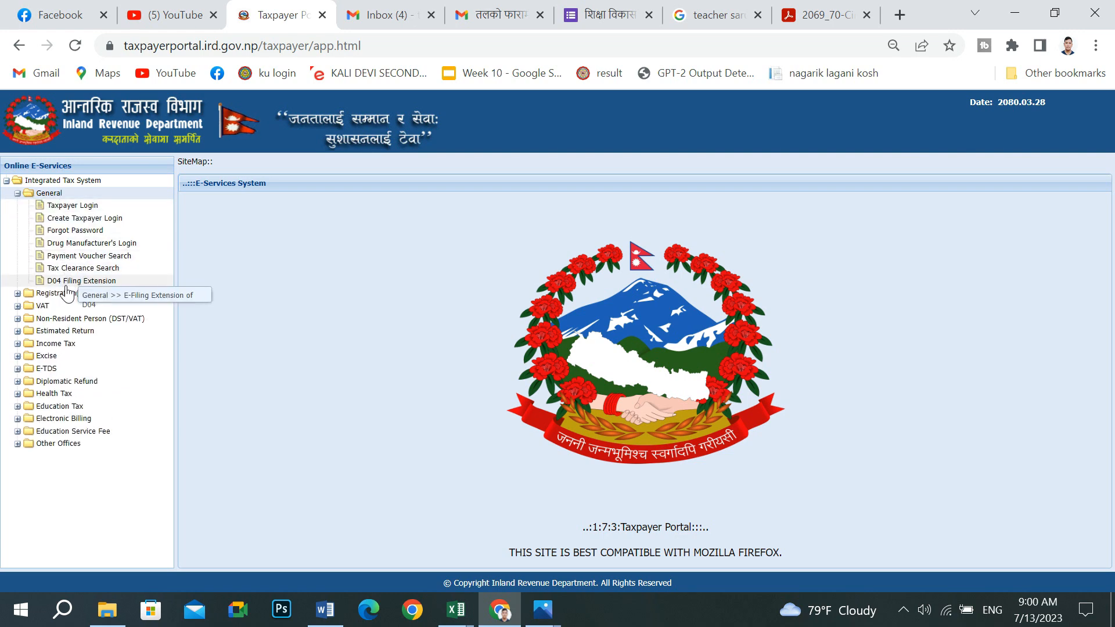
left_click(87, 256)
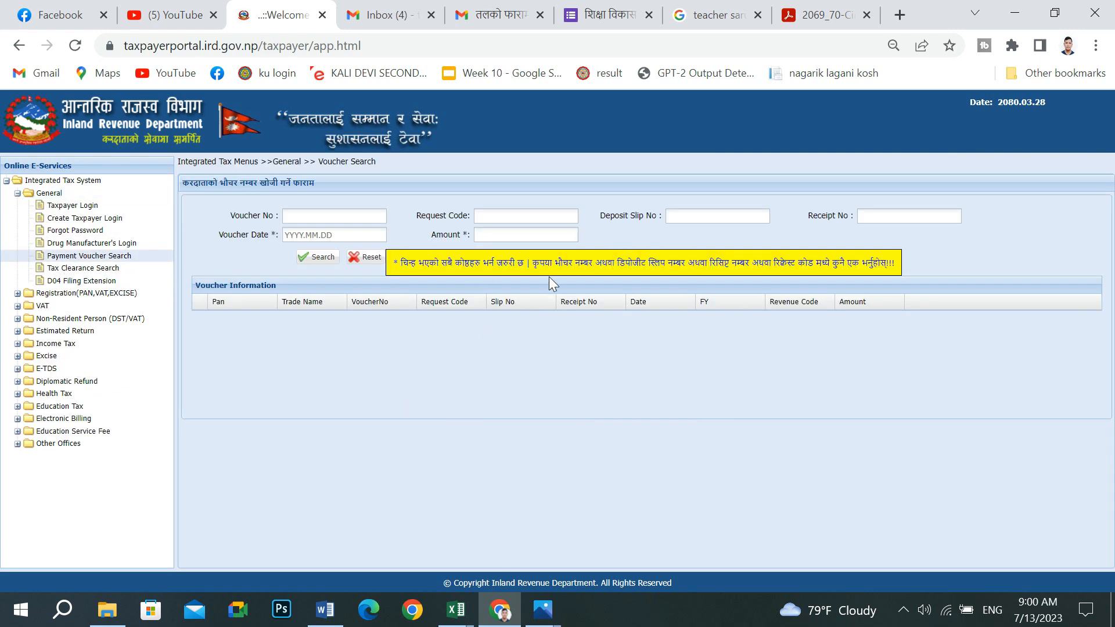
mouse_move(542, 610)
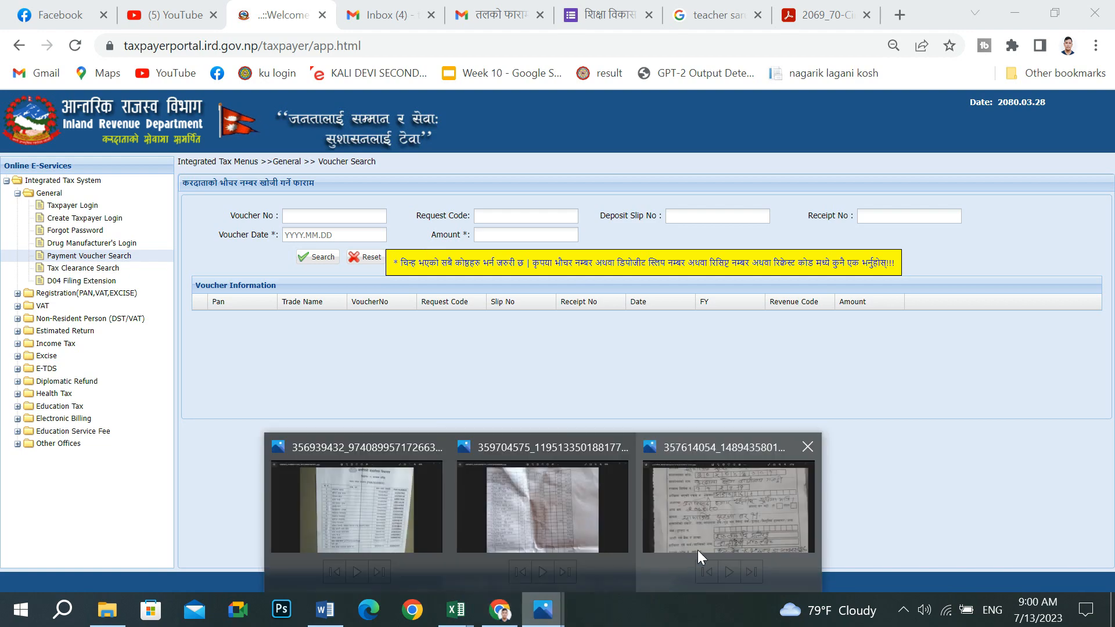
left_click(696, 553)
left_click_drag(707, 224, 704, 469)
scroll(749, 423, "up", 2)
scroll(755, 413, "down", 6)
scroll(734, 450, "up", 3)
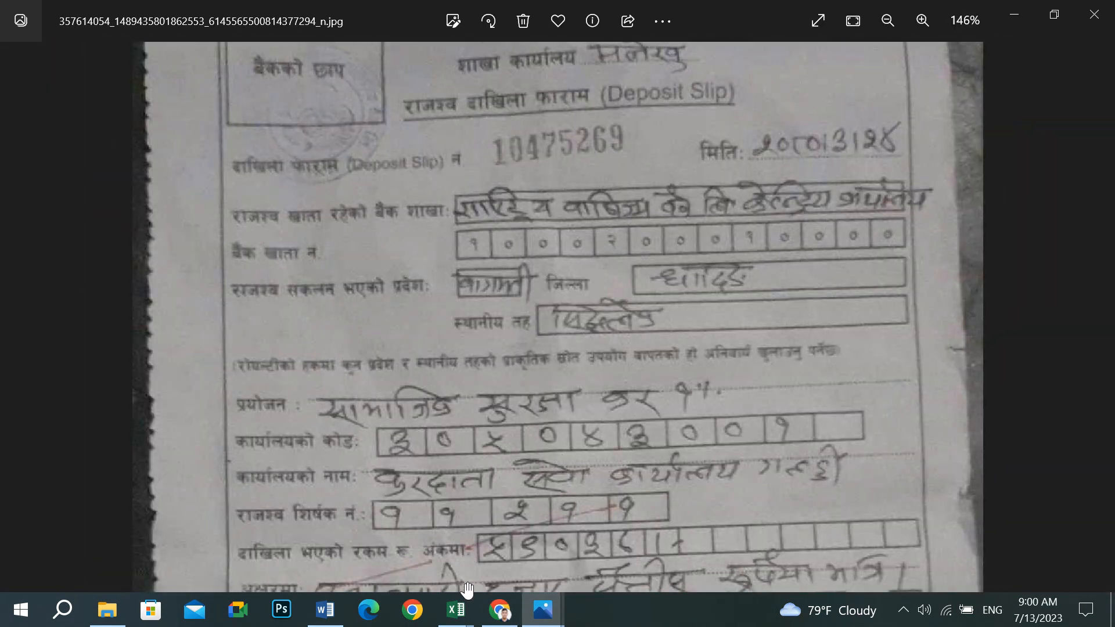
left_click(500, 609)
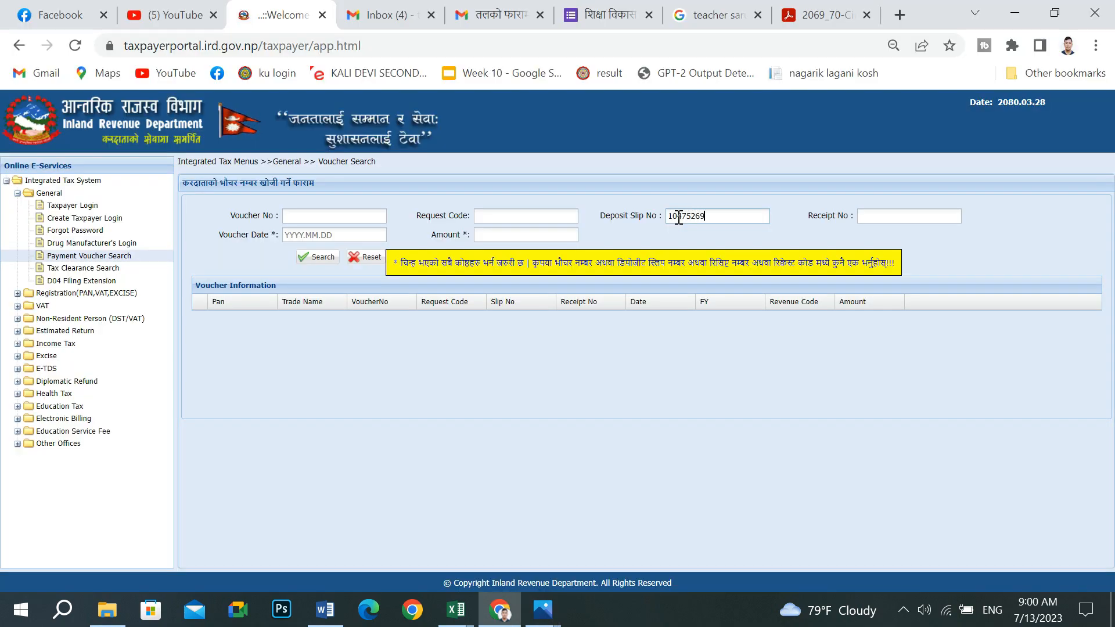
- Search for the voucher dated 2080.03.24 with amount 59037
left_click(330, 236)
type("2")
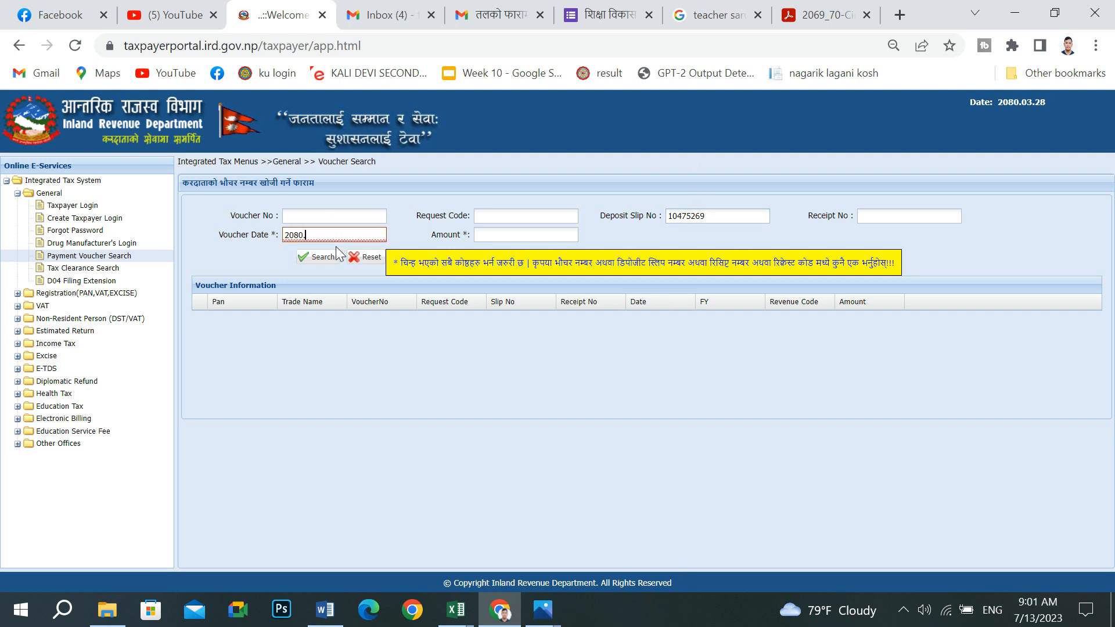
type("080.03.24")
left_click(486, 237)
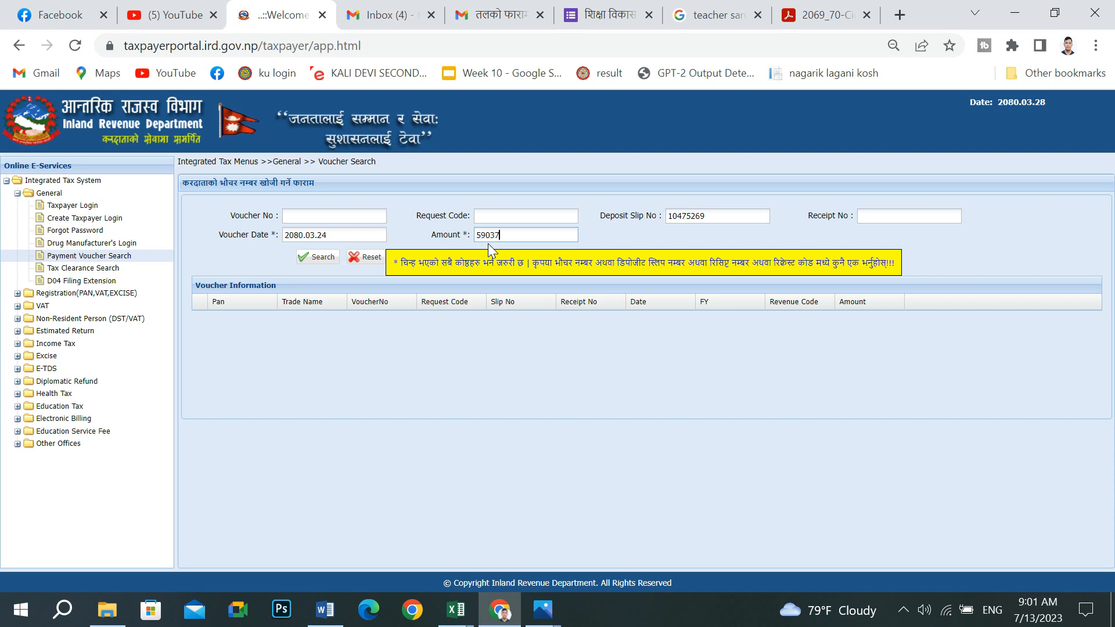
left_click(317, 257)
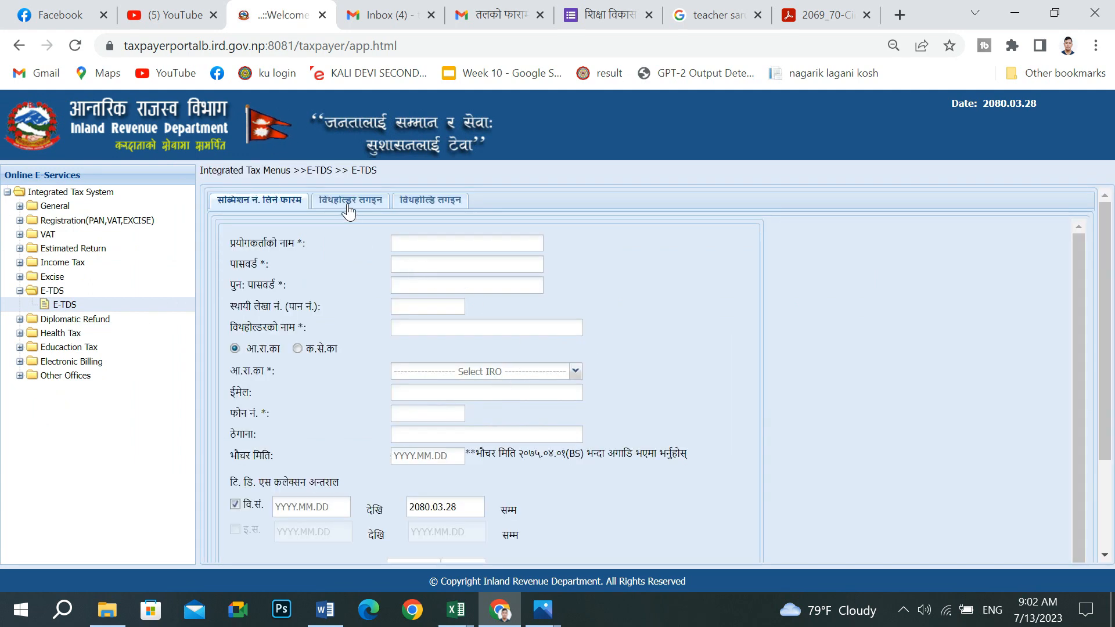
- Open the voucher entry form and set the revenue heading to 11211
left_click(348, 211)
left_click(371, 263)
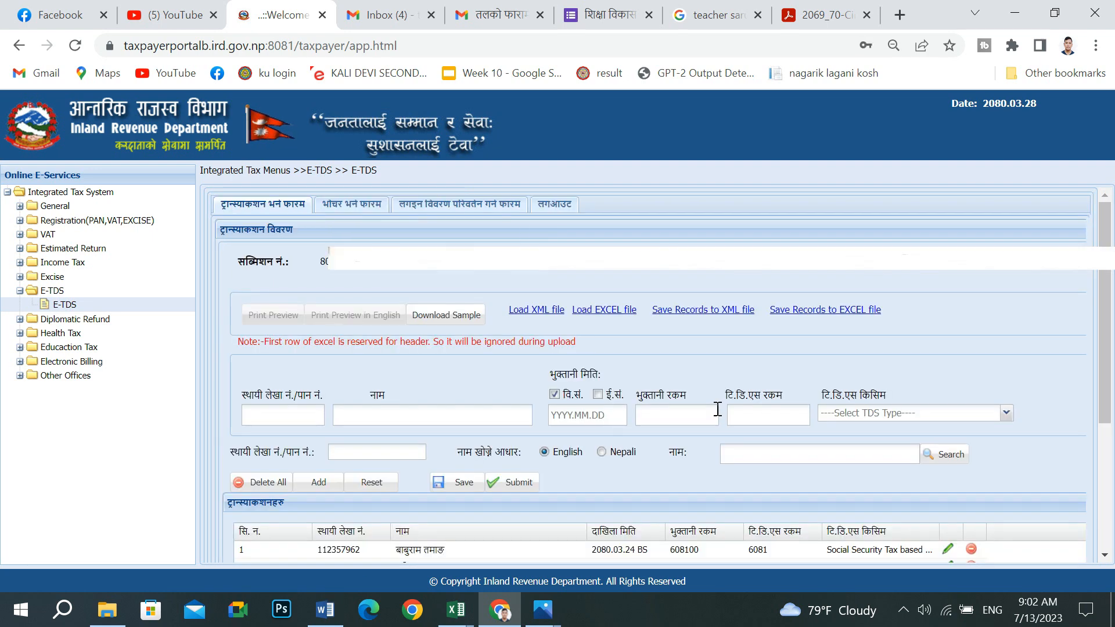
scroll(542, 441, "down", 3)
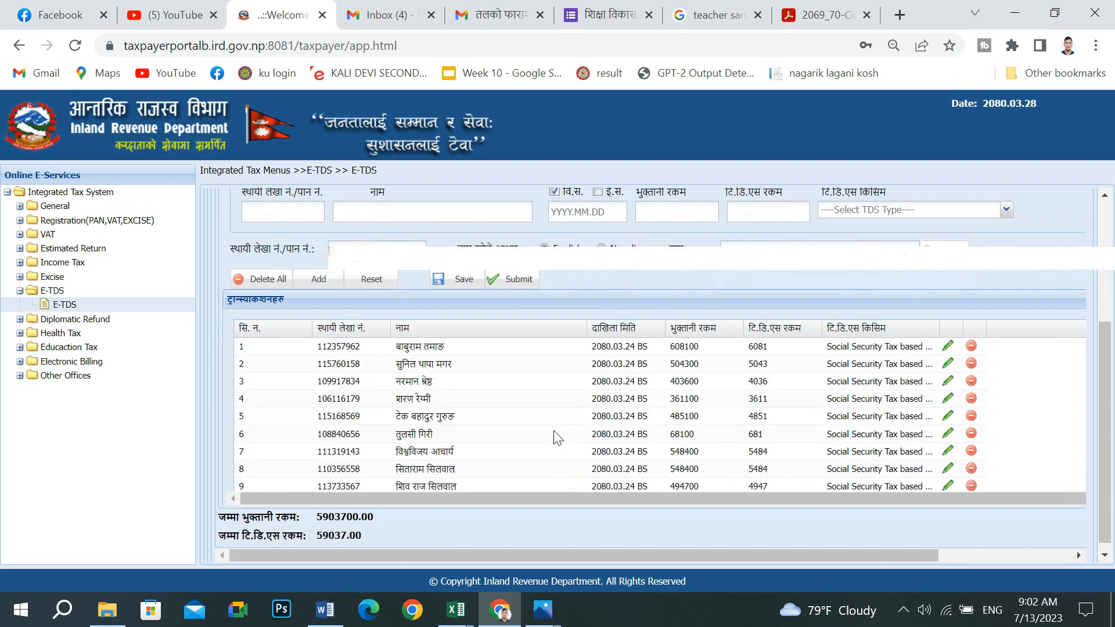
scroll(540, 436, "up", 3)
left_click(345, 207)
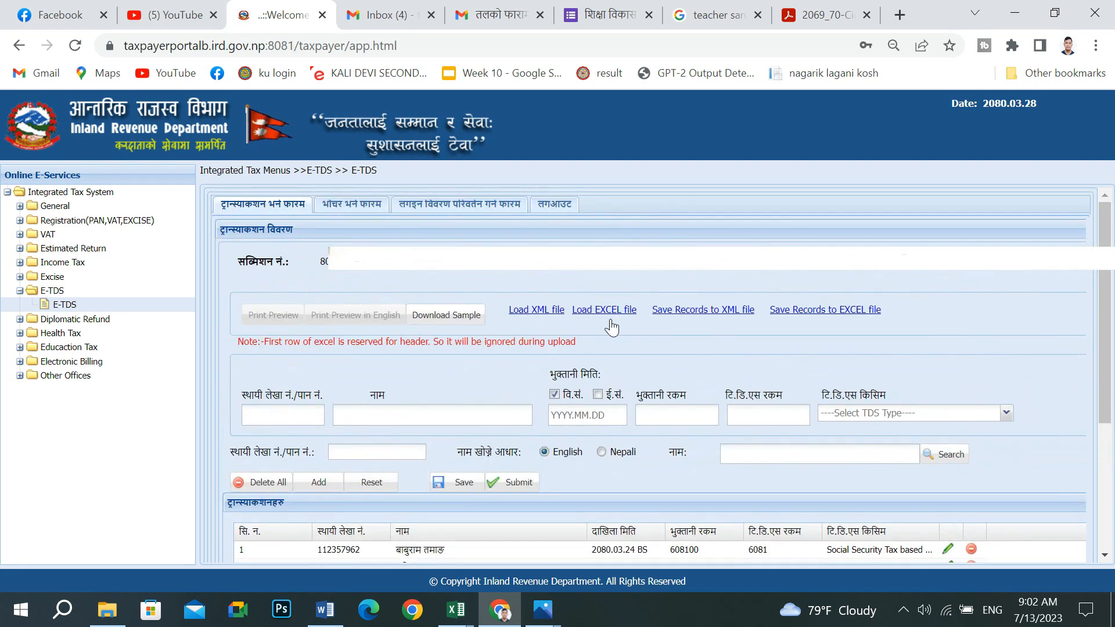
left_click(292, 351)
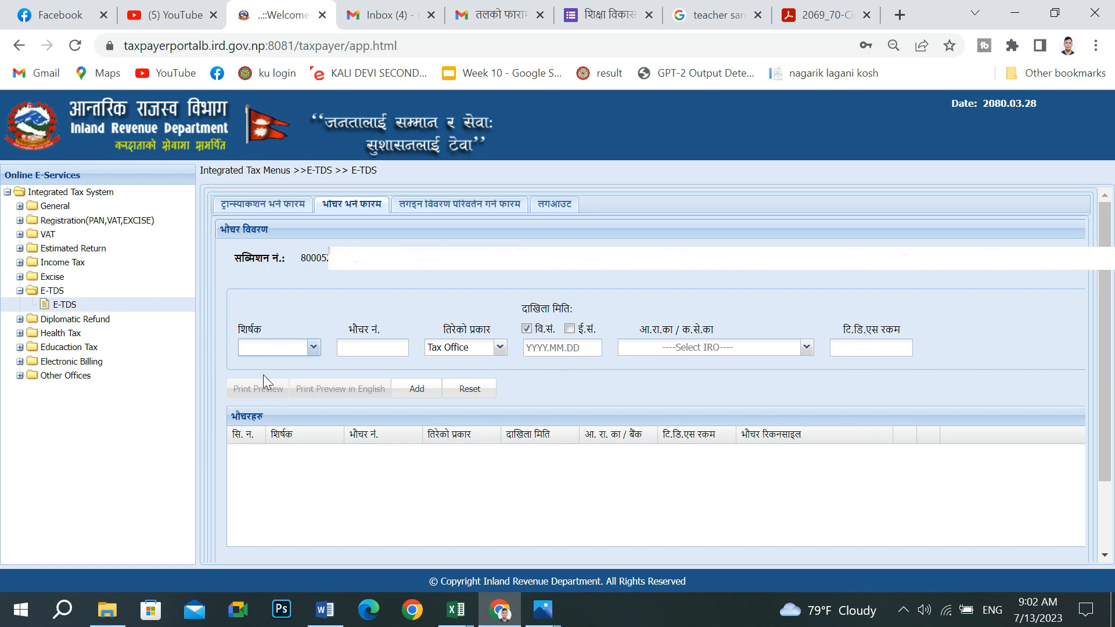
left_click(282, 382)
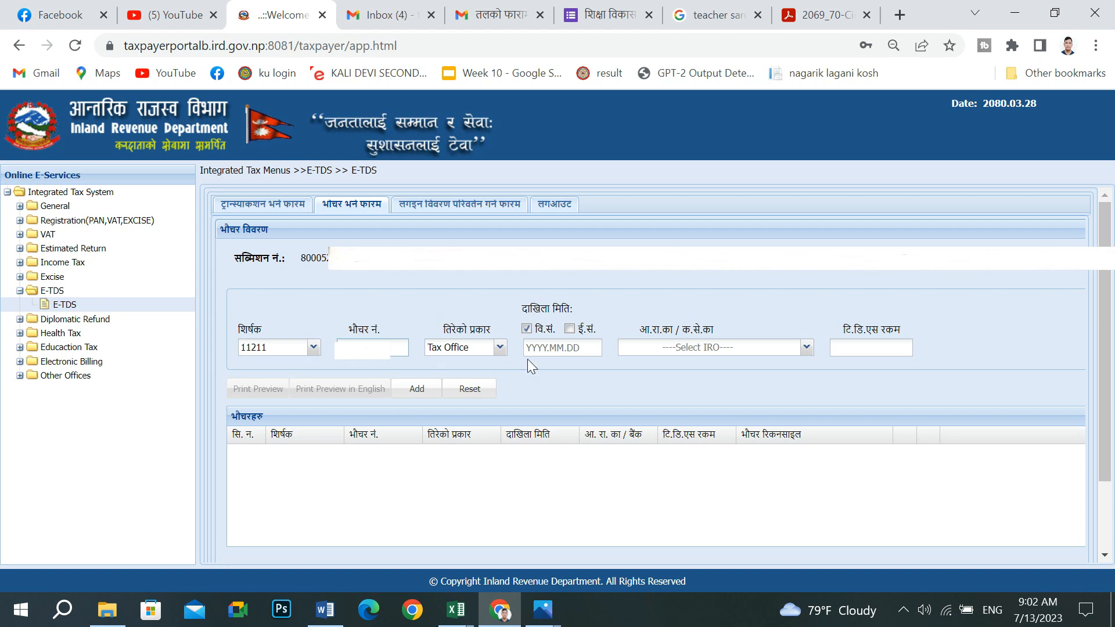
- Set payment by Bank through Rastriya Banijya Bank dated 2080.03.24, ready for TDS amount 59037
left_click(500, 349)
left_click(481, 386)
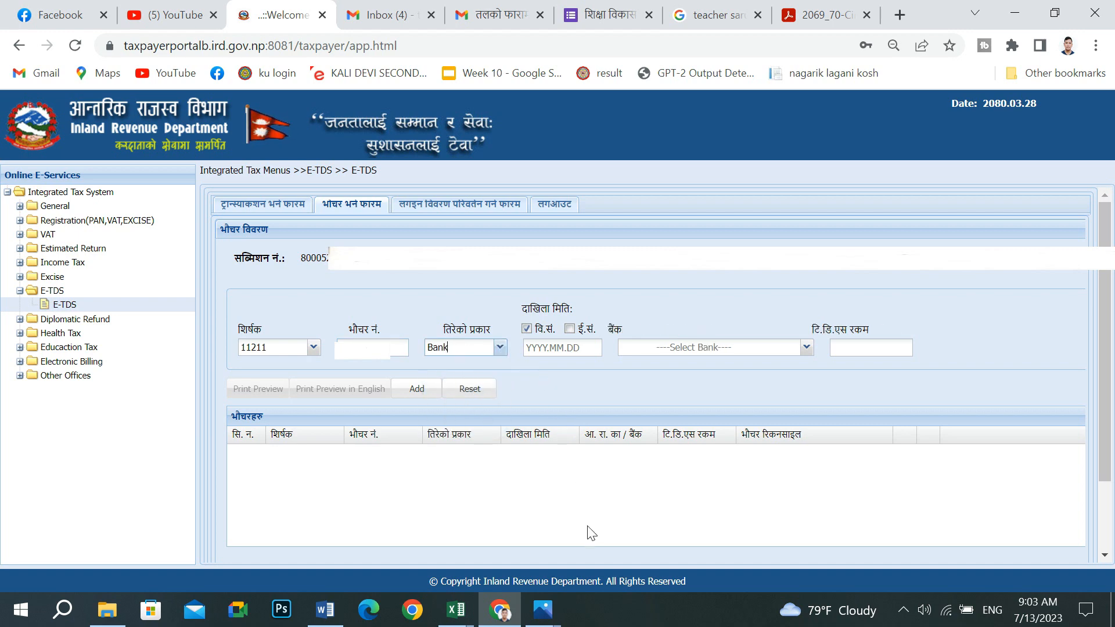
left_click(573, 351)
type("2080.0")
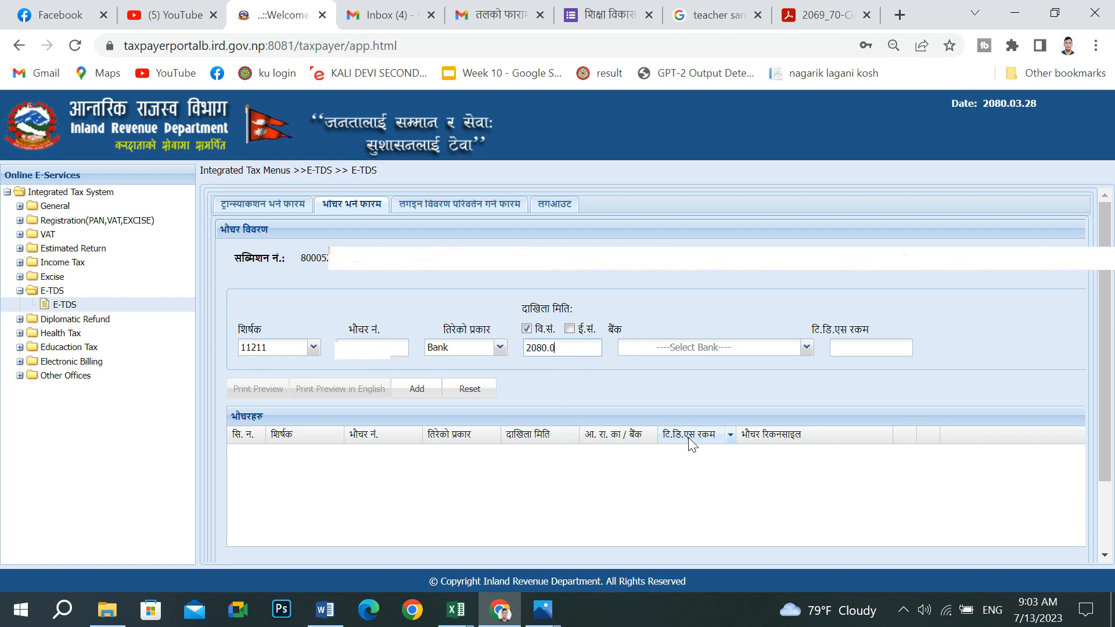
type("3.24")
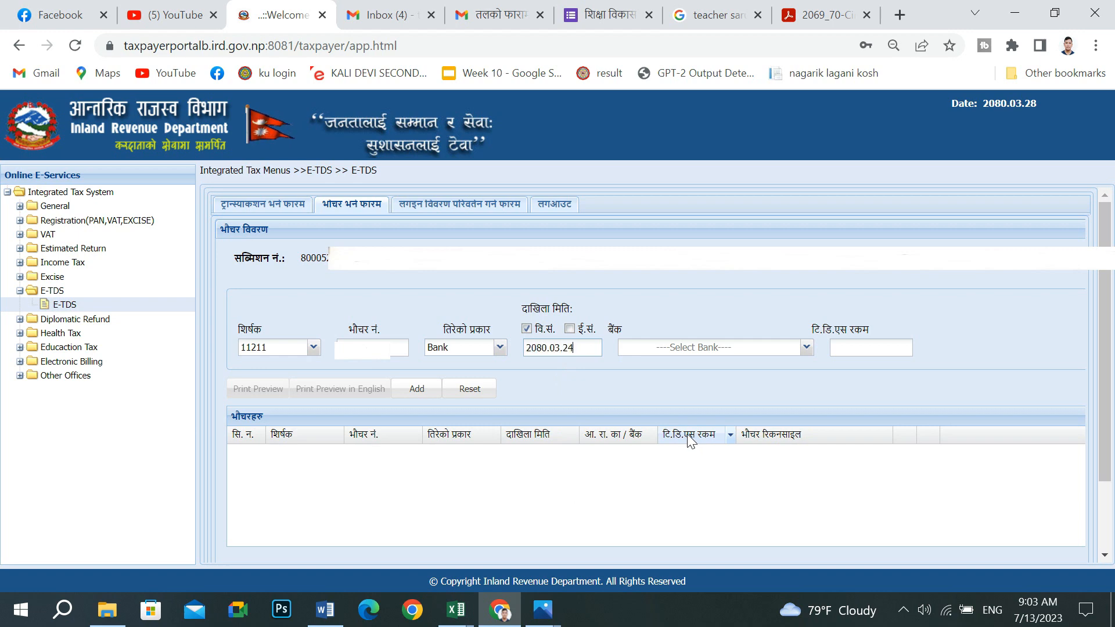
left_click(733, 356)
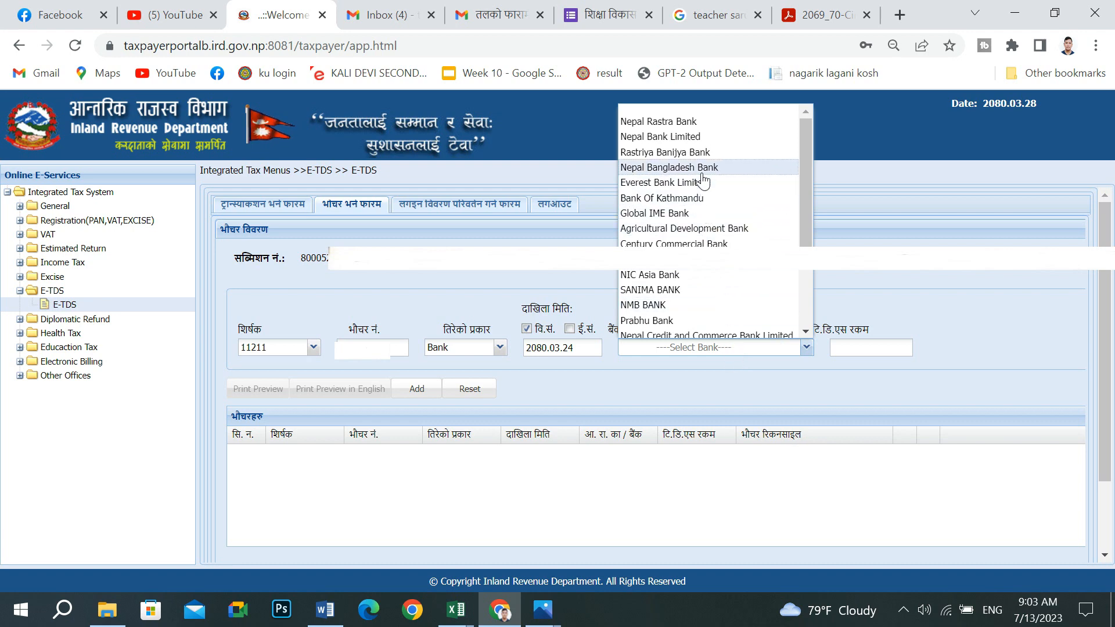
left_click(706, 154)
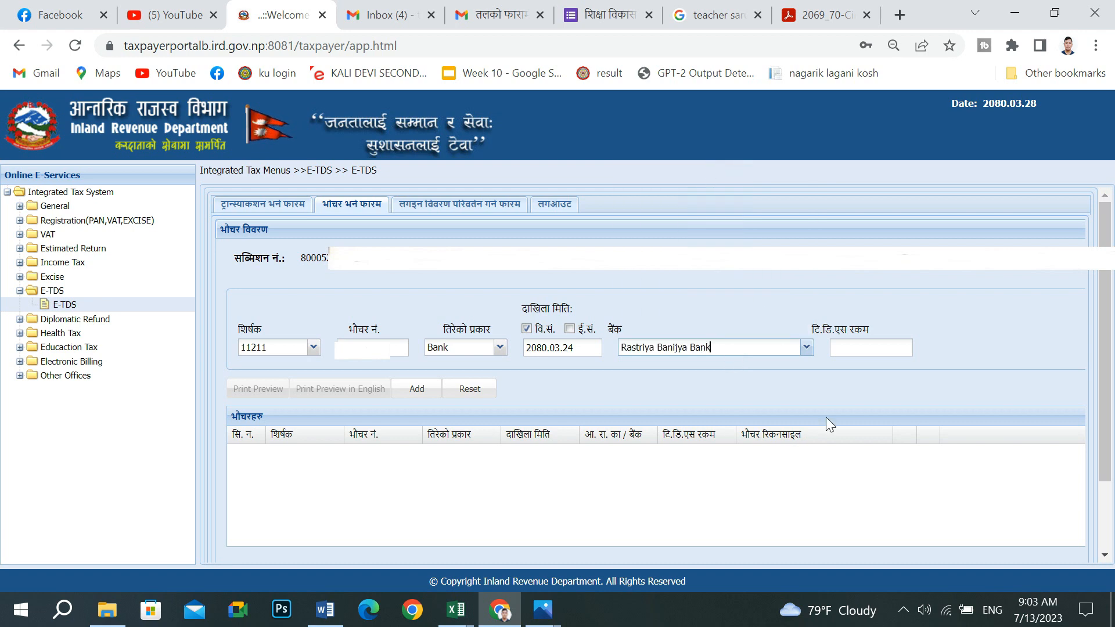
left_click(859, 348)
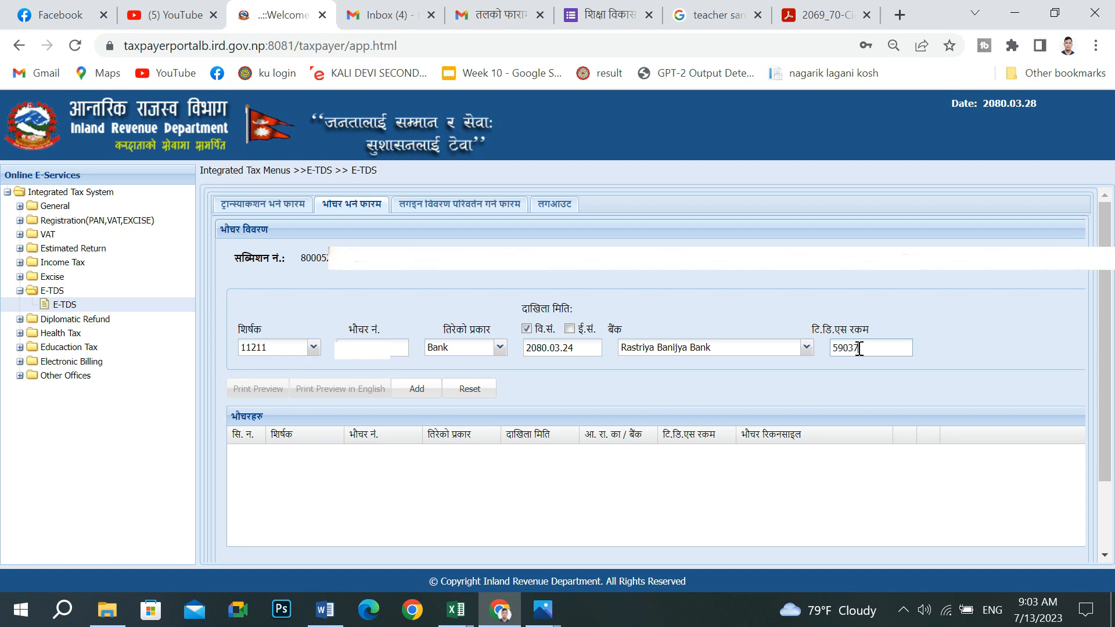
mouse_move(543, 610)
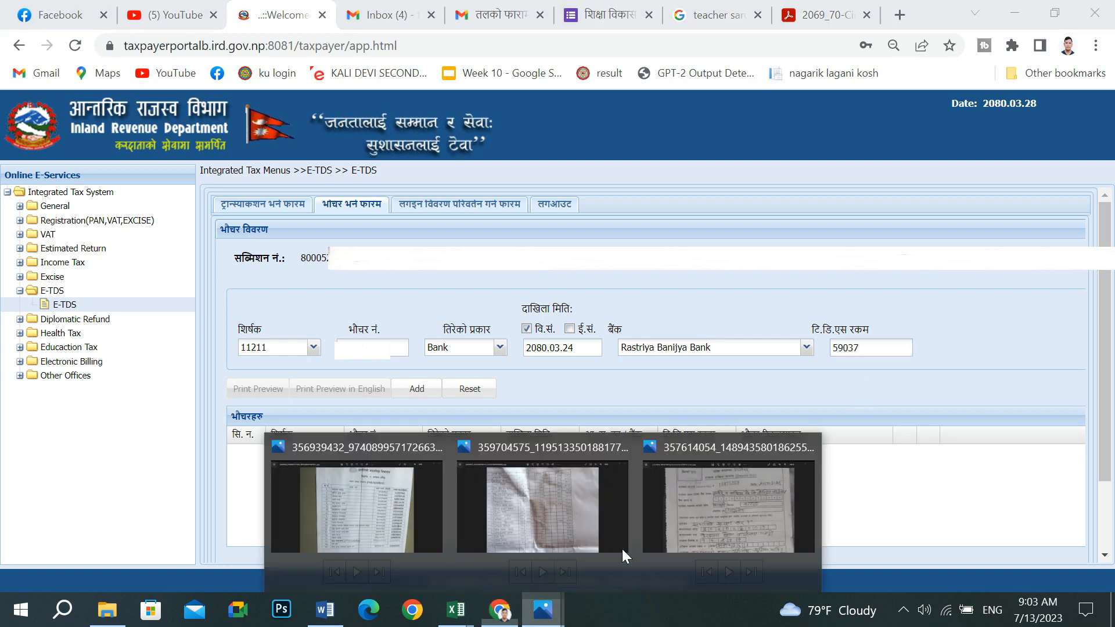
left_click(712, 535)
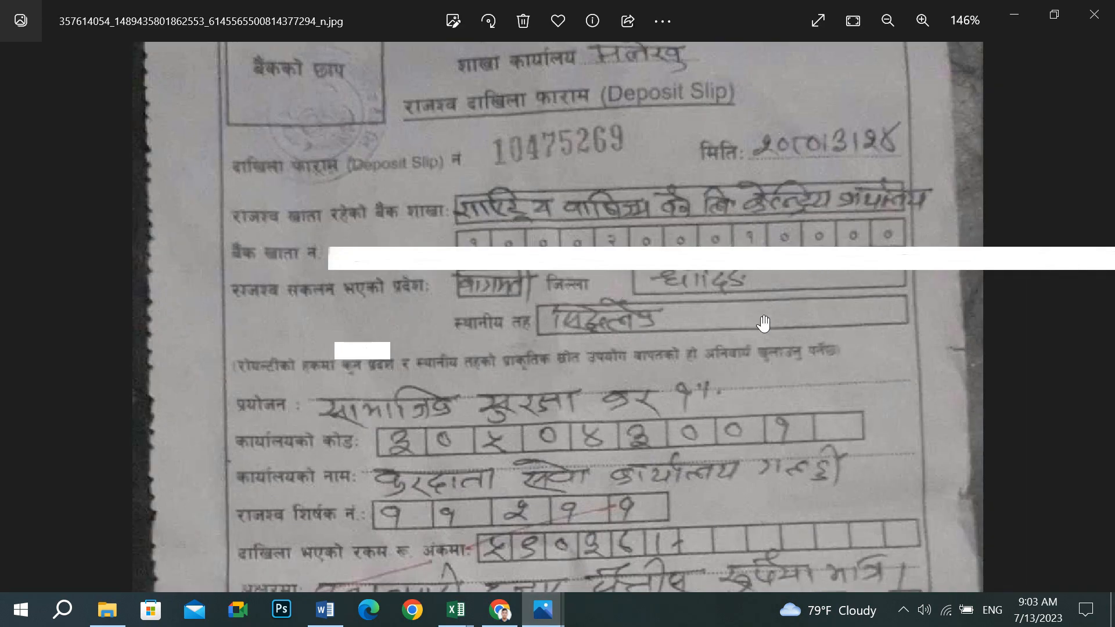
scroll(407, 499, "down", 1)
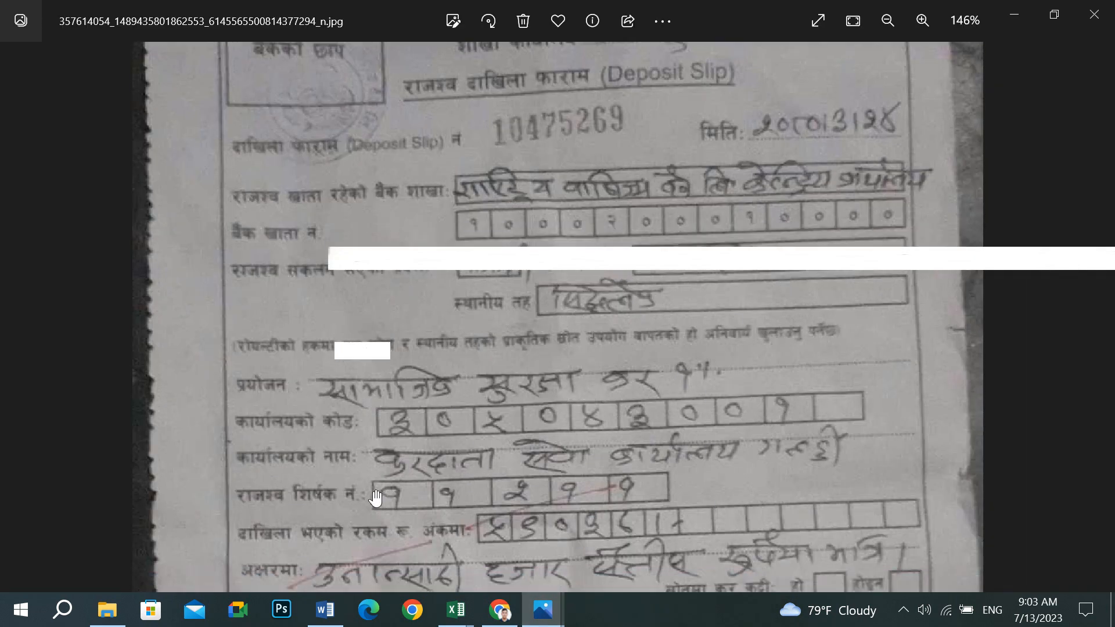
left_click_drag(697, 530, 569, 468)
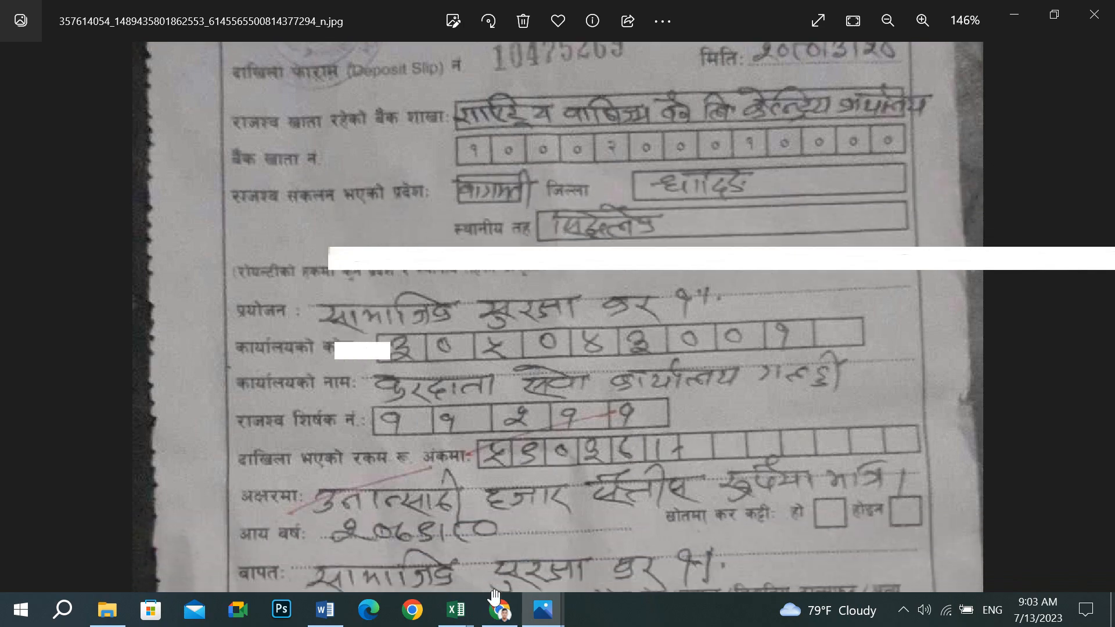
left_click(499, 609)
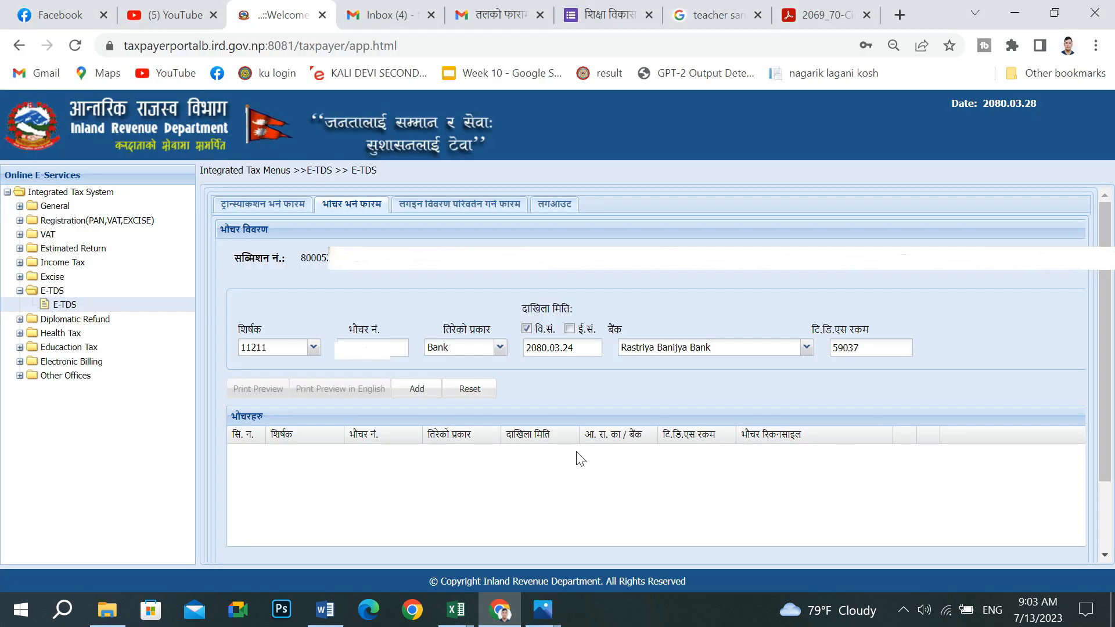
- Add the 59037 Rastriya Banijya Bank voucher and check the TDS total
left_click(436, 395)
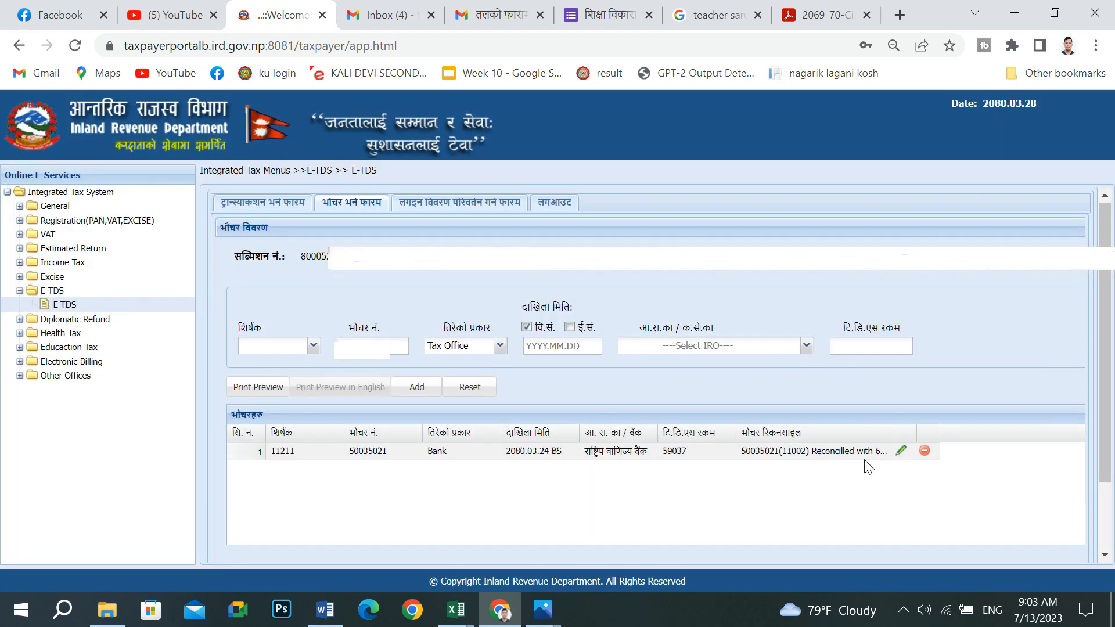
scroll(865, 460, "down", 3)
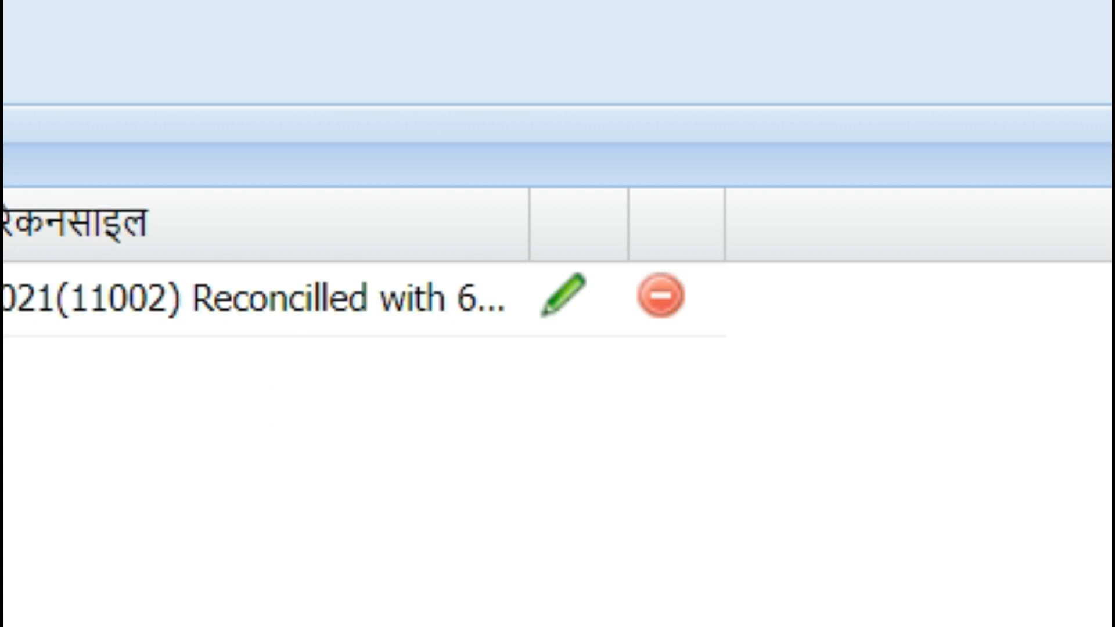
scroll(370, 533, "up", 2)
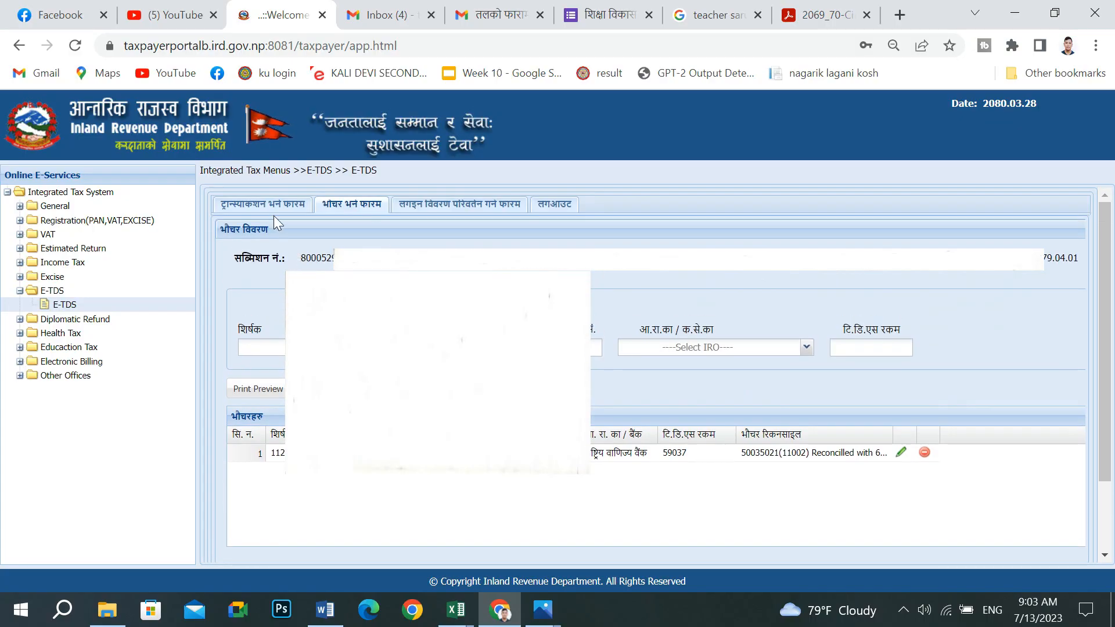
- Switch back to the E-TDS transaction entry form
left_click(263, 205)
scroll(638, 419, "down", 6)
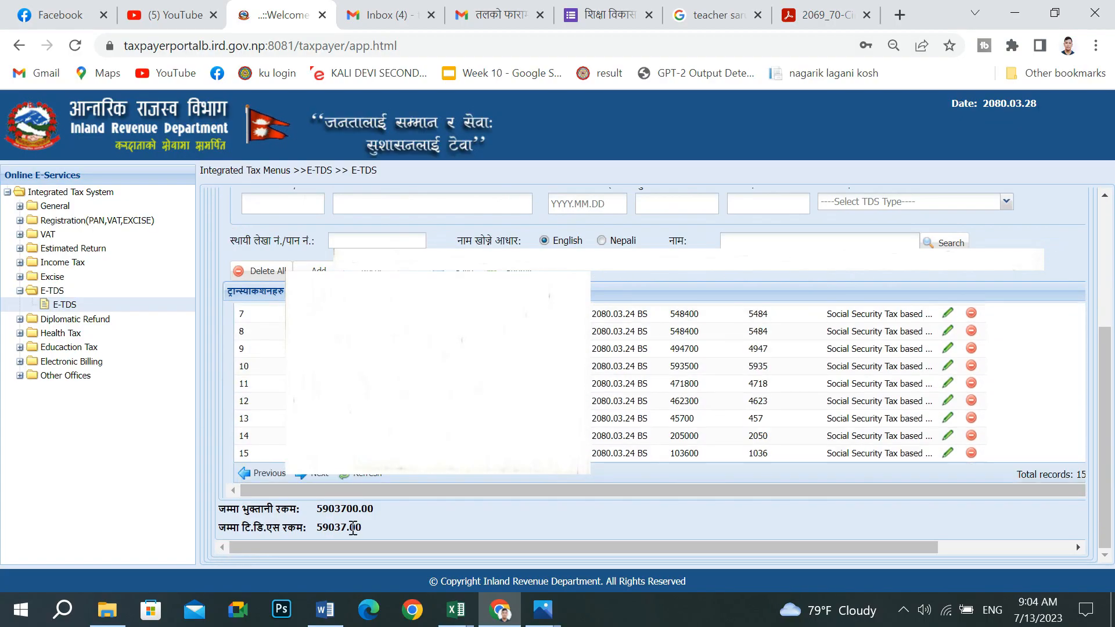
scroll(434, 526, "up", 6)
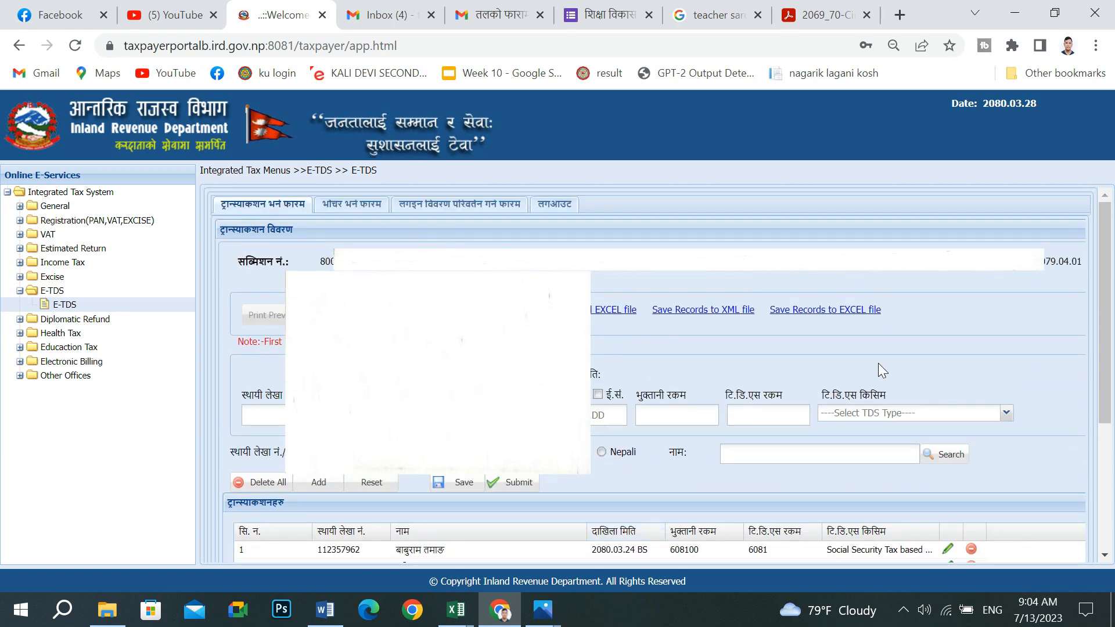
- Review the 15 transactions, submit them with Yes, and acknowledge 'Successfully Finalized'
scroll(828, 361, "down", 4)
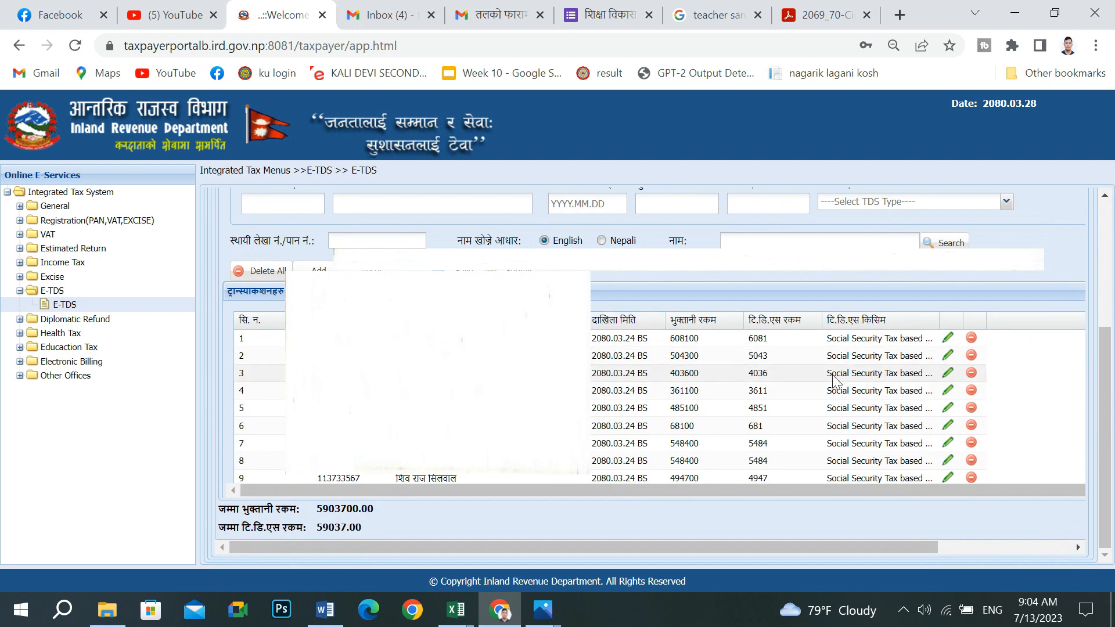
scroll(691, 413, "down", 3)
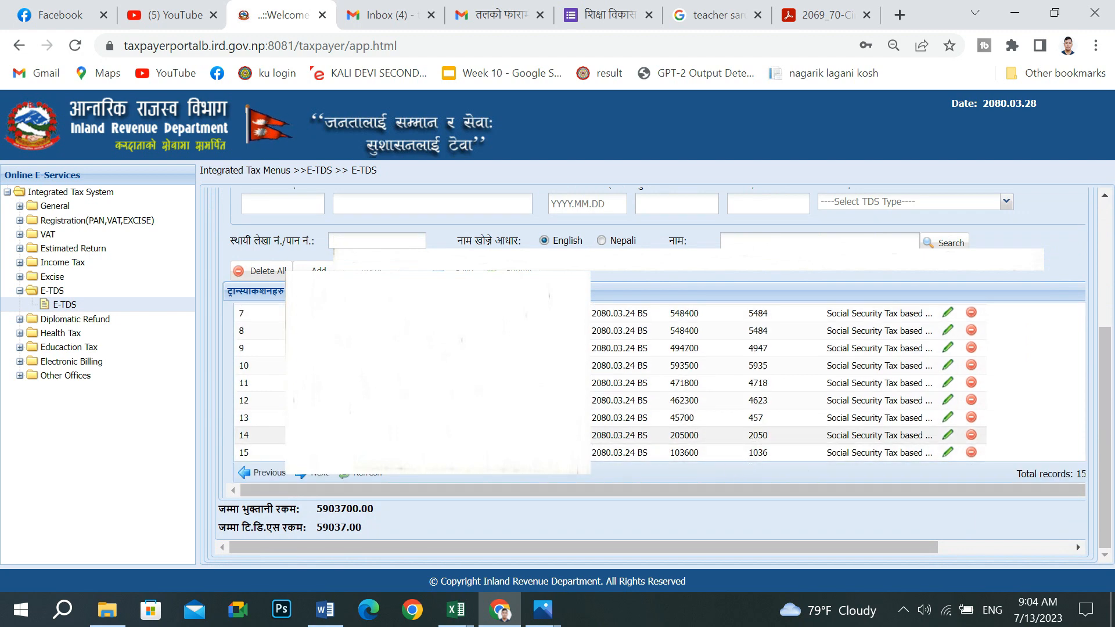
scroll(720, 378, "up", 3)
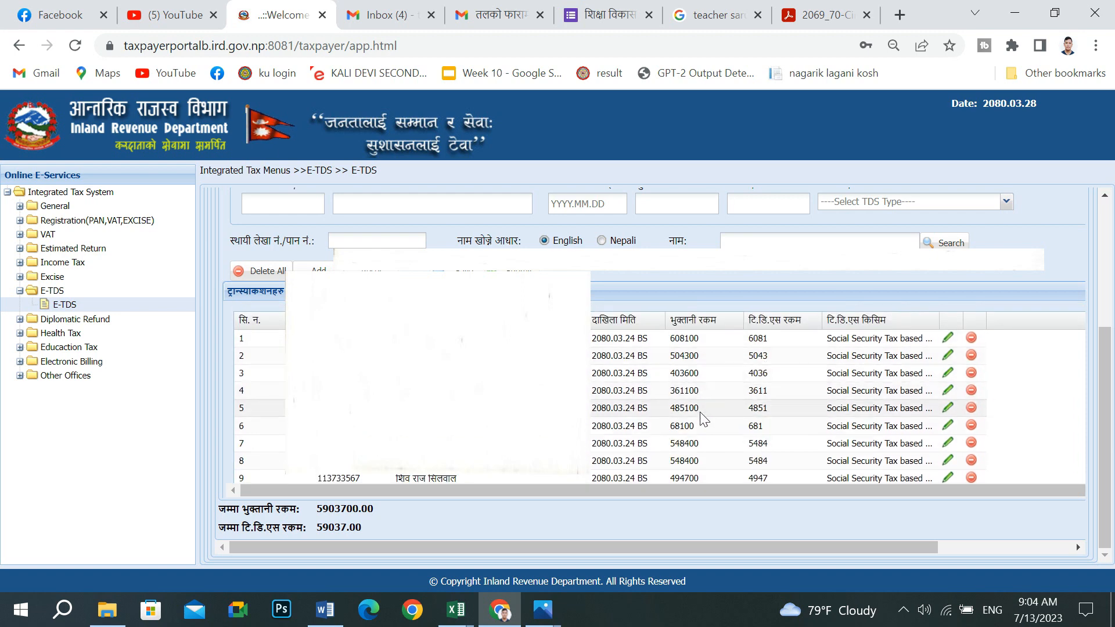
scroll(702, 415, "down", 3)
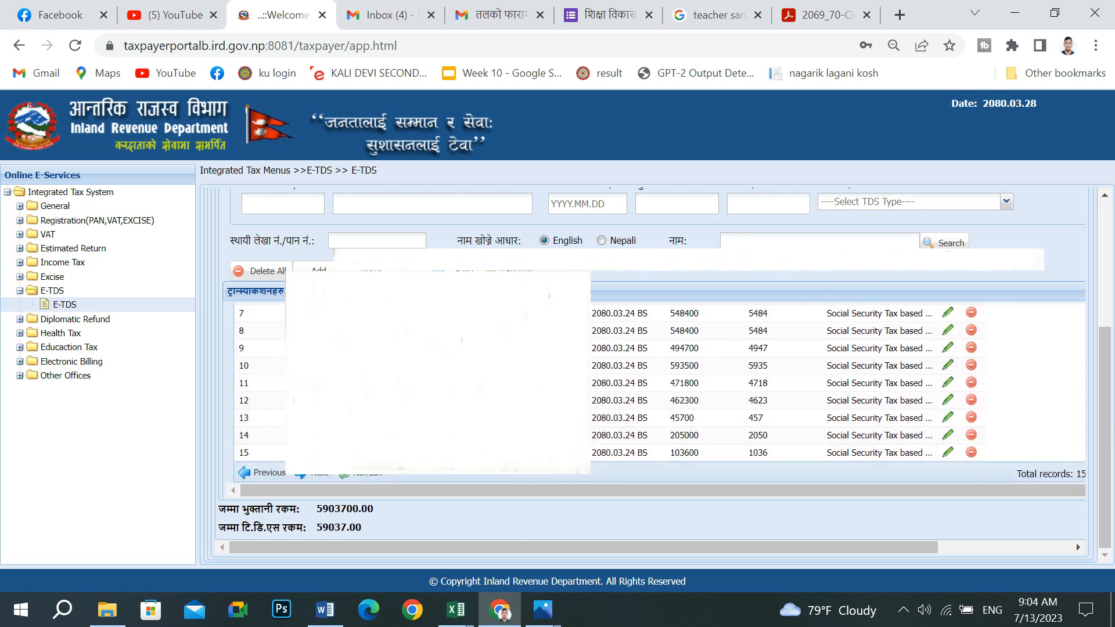
left_click(511, 269)
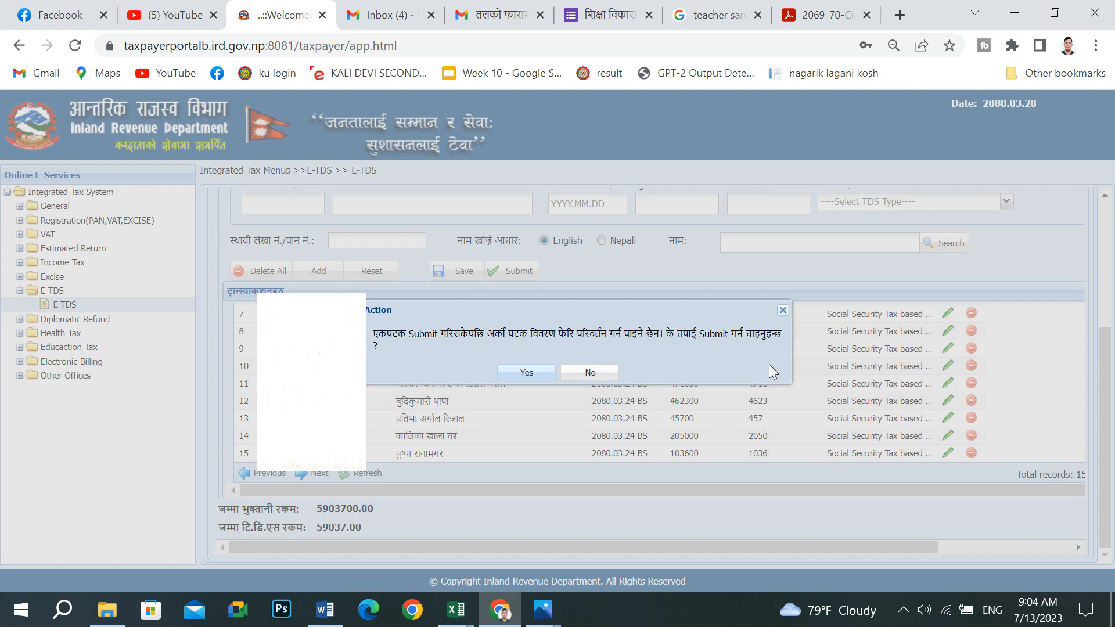
left_click(541, 372)
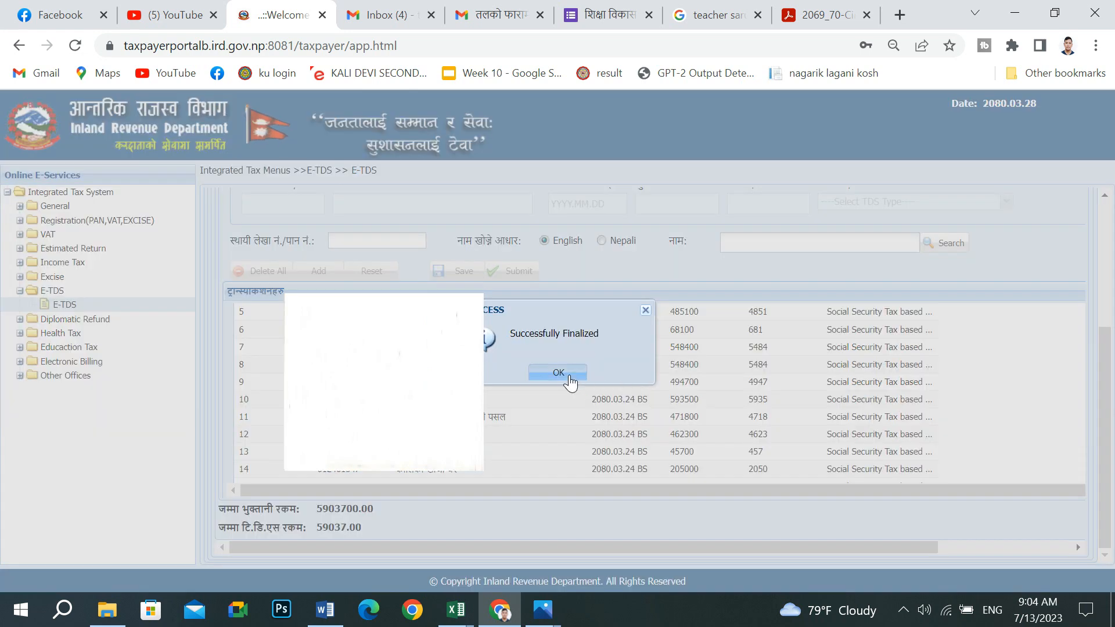
left_click(569, 379)
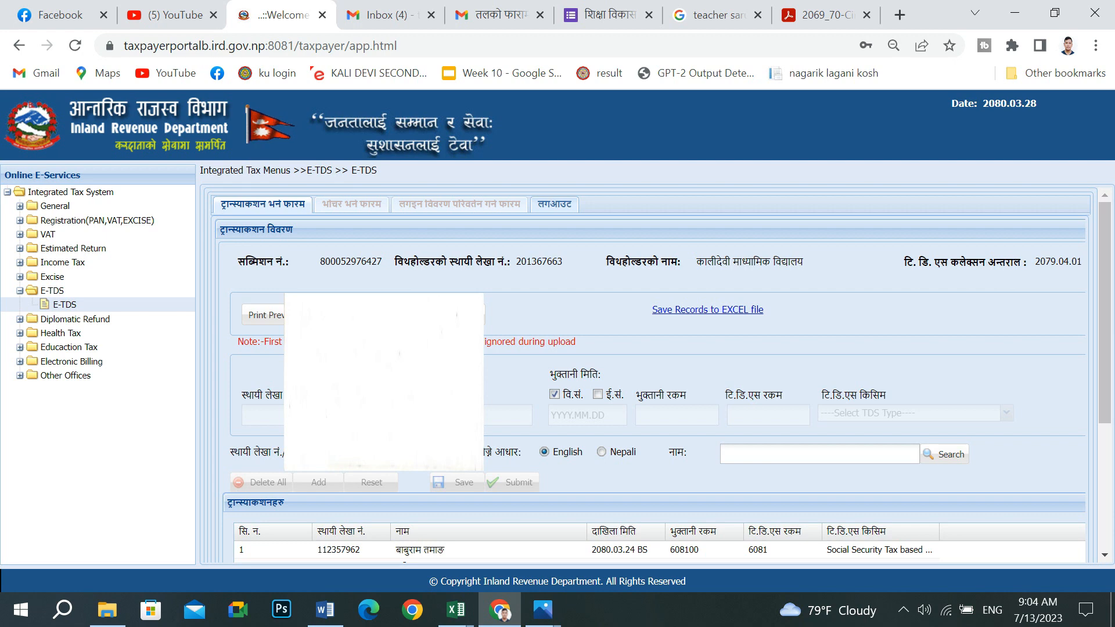
left_click(277, 326)
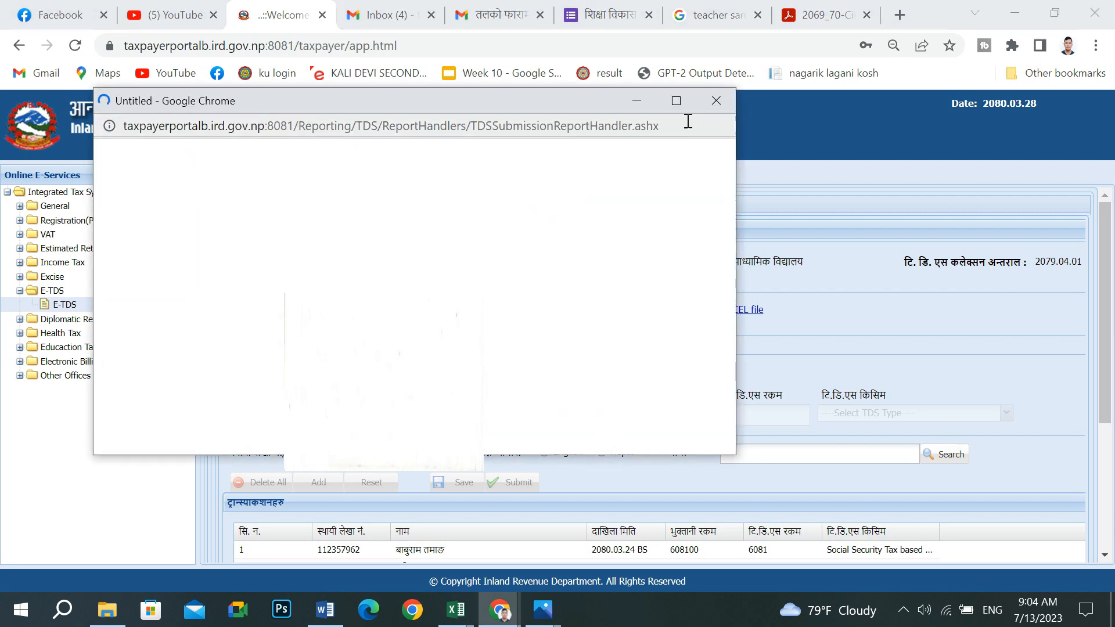
left_click(676, 101)
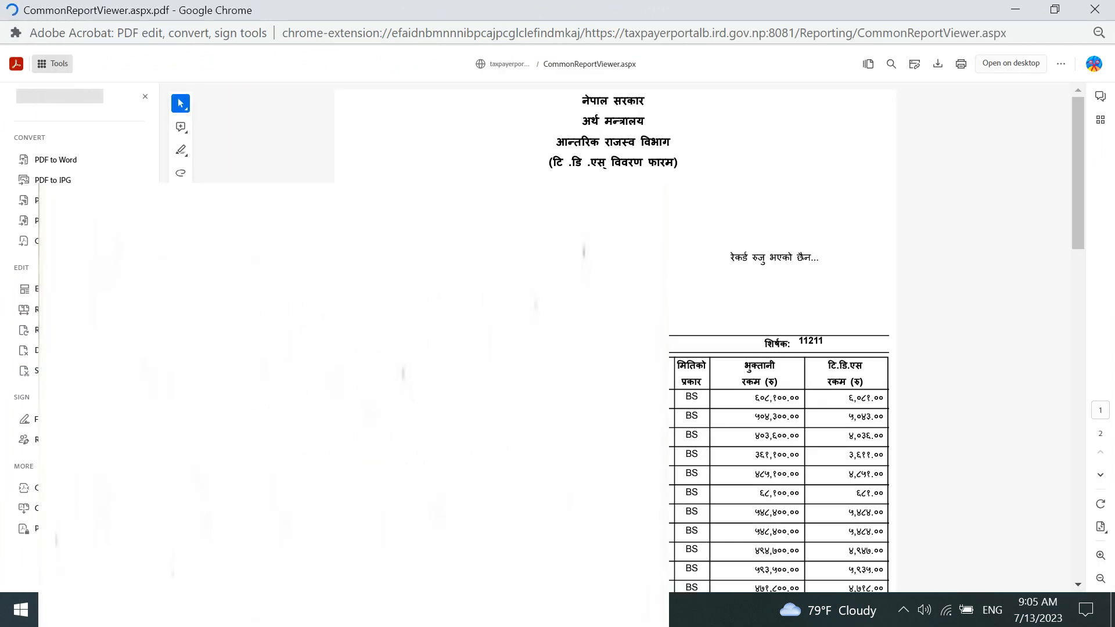
scroll(787, 423, "down", 7)
scroll(871, 443, "down", 7)
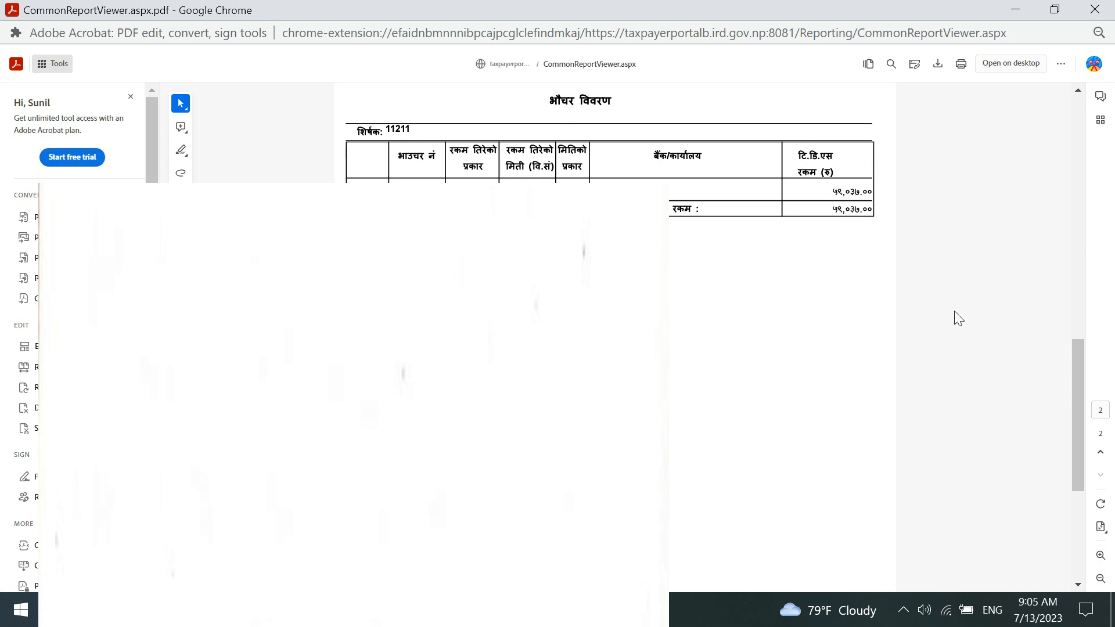
scroll(845, 232, "up", 10)
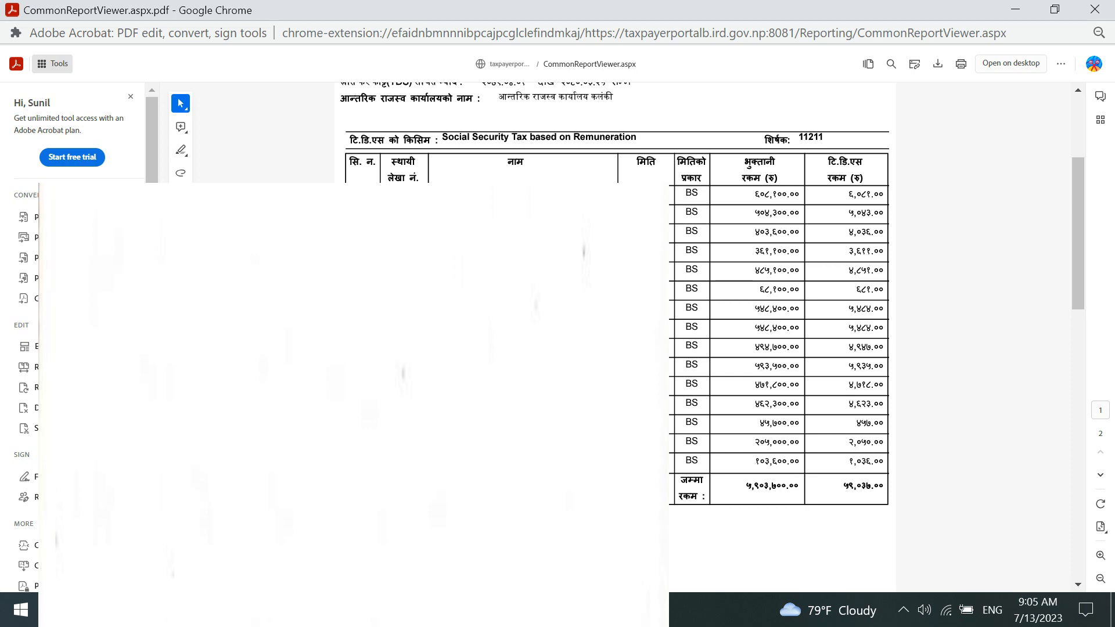
scroll(684, 293, "up", 4)
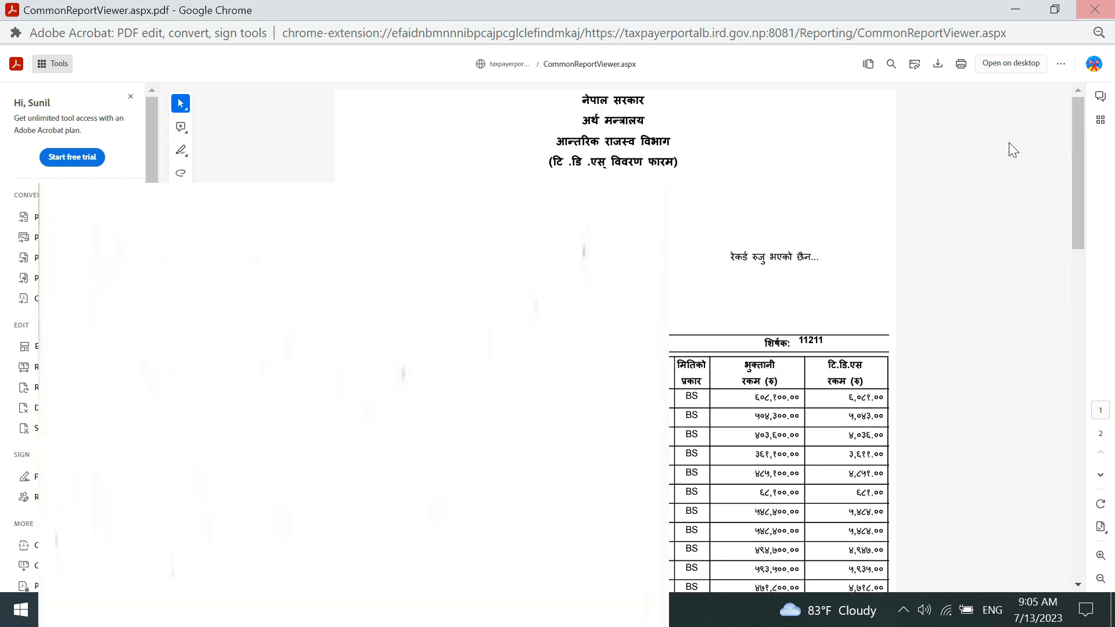
left_click(1095, 10)
- Expand General under Online E-Services and open its Taxpayer Login form
scroll(786, 386, "down", 1)
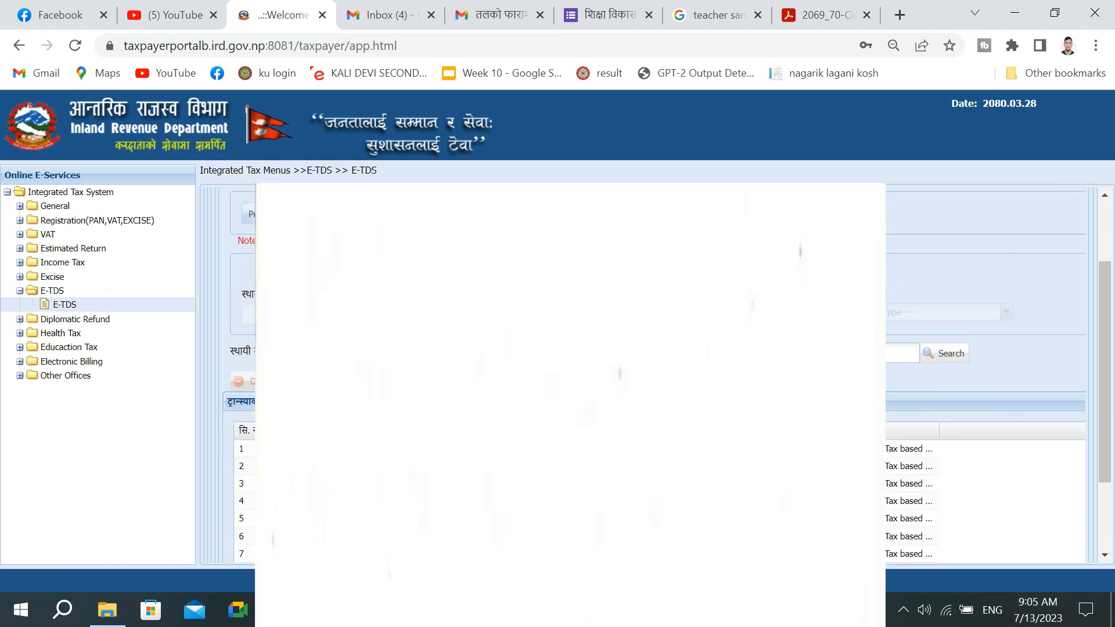
scroll(887, 350, "up", 1)
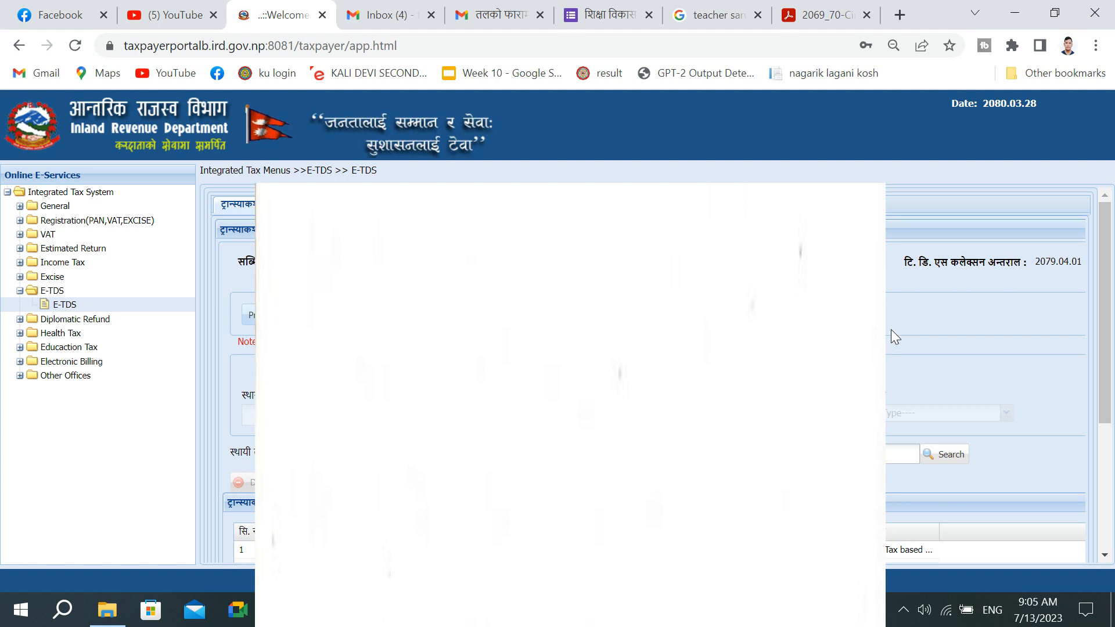
left_click(19, 206)
left_click(360, 222)
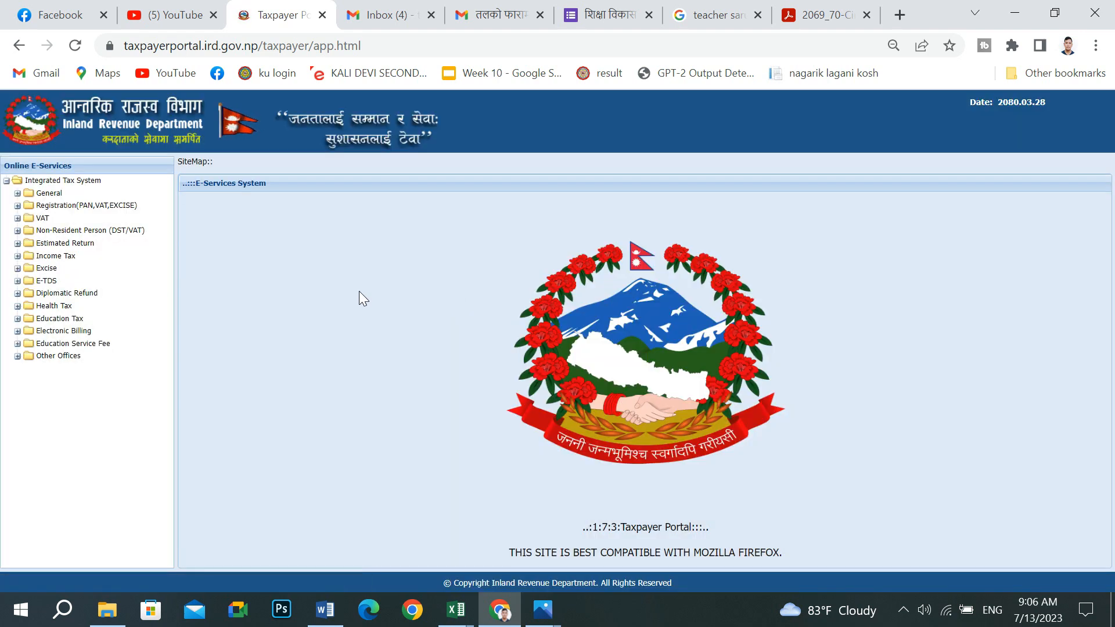
left_click(17, 194)
left_click(46, 208)
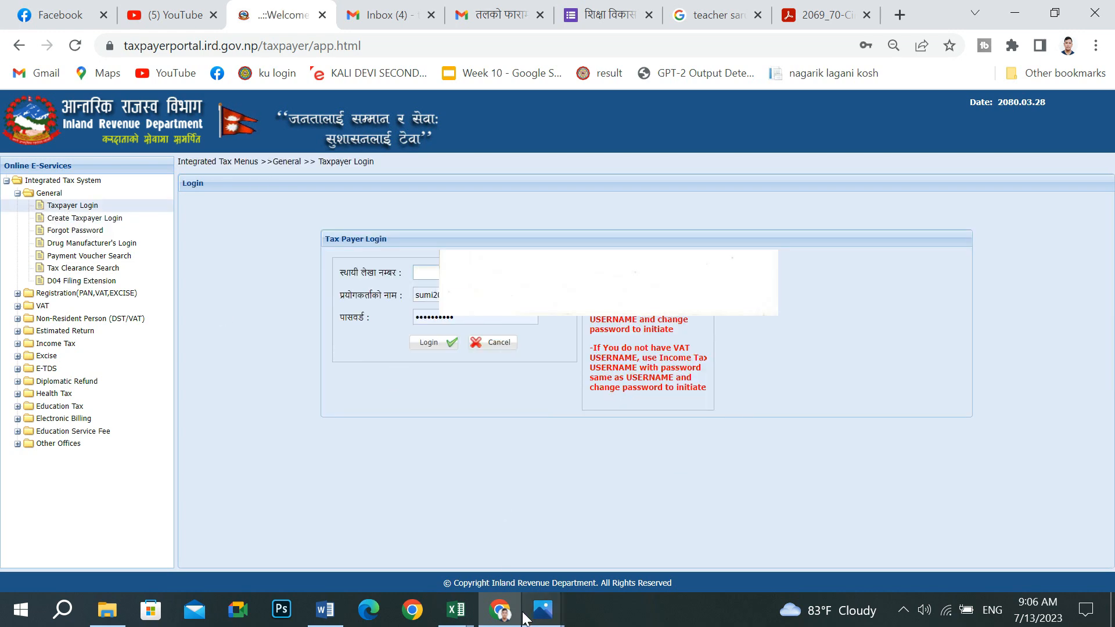
- Log in with the pasted PAN, username and password, declining the browser's password save
left_click(325, 610)
right_click(443, 271)
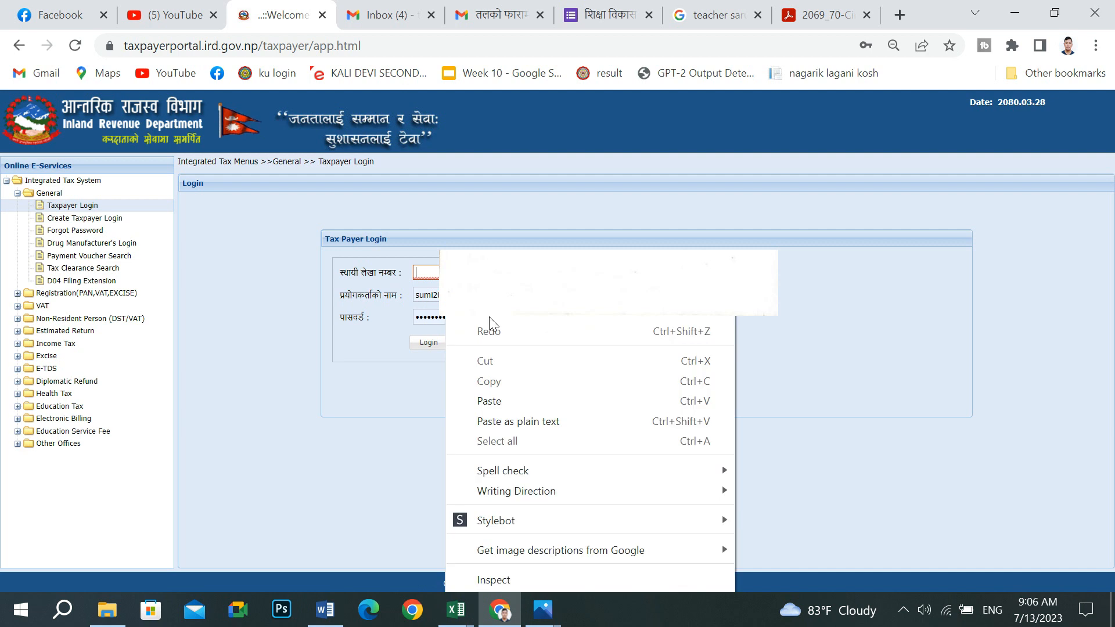
left_click(497, 415)
left_click_drag(460, 273, 381, 278)
key("ctrl+c")
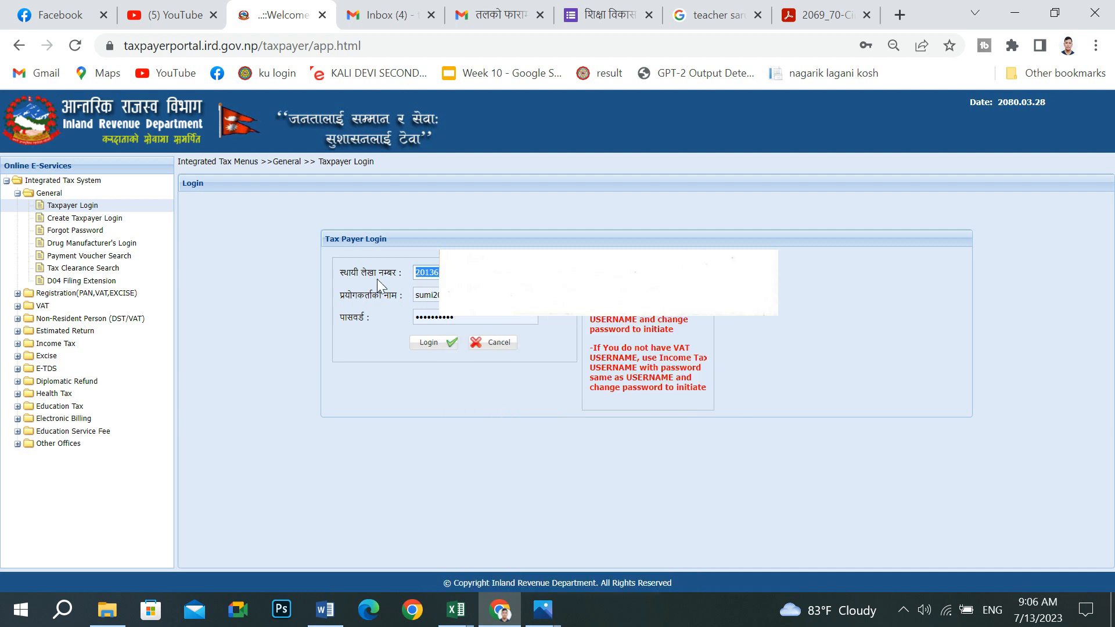
left_click(458, 273)
key("Tab")
key("ctrl+v")
key("Tab")
key("ctrl+v")
left_click(430, 343)
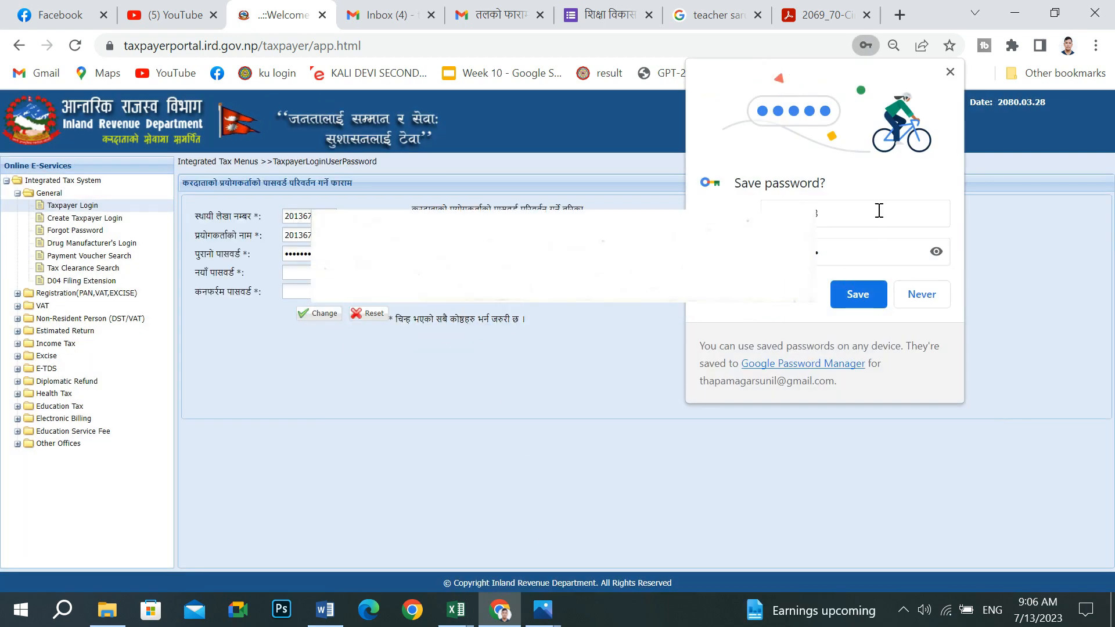
left_click(950, 72)
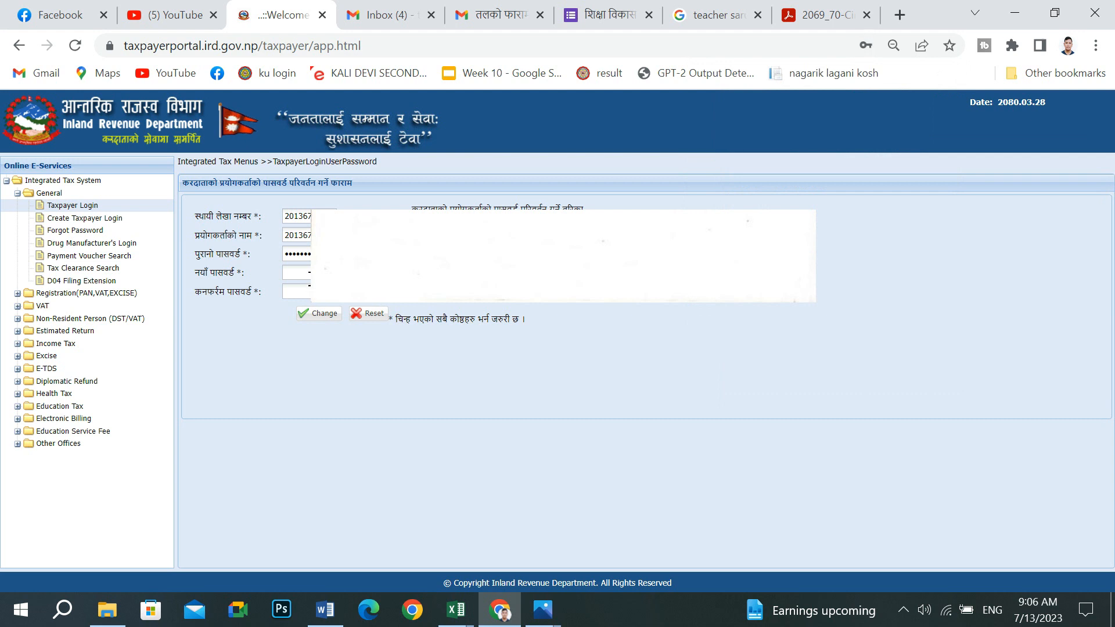
- Set a new password, acknowledge the success message, and log in with it
left_click(310, 275)
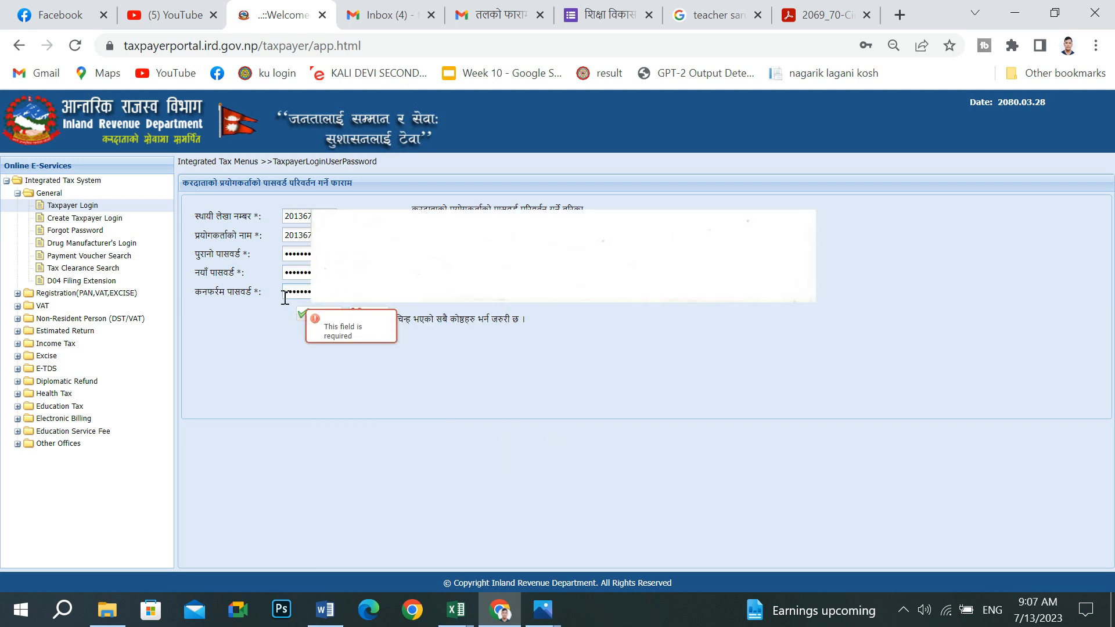
left_click(319, 313)
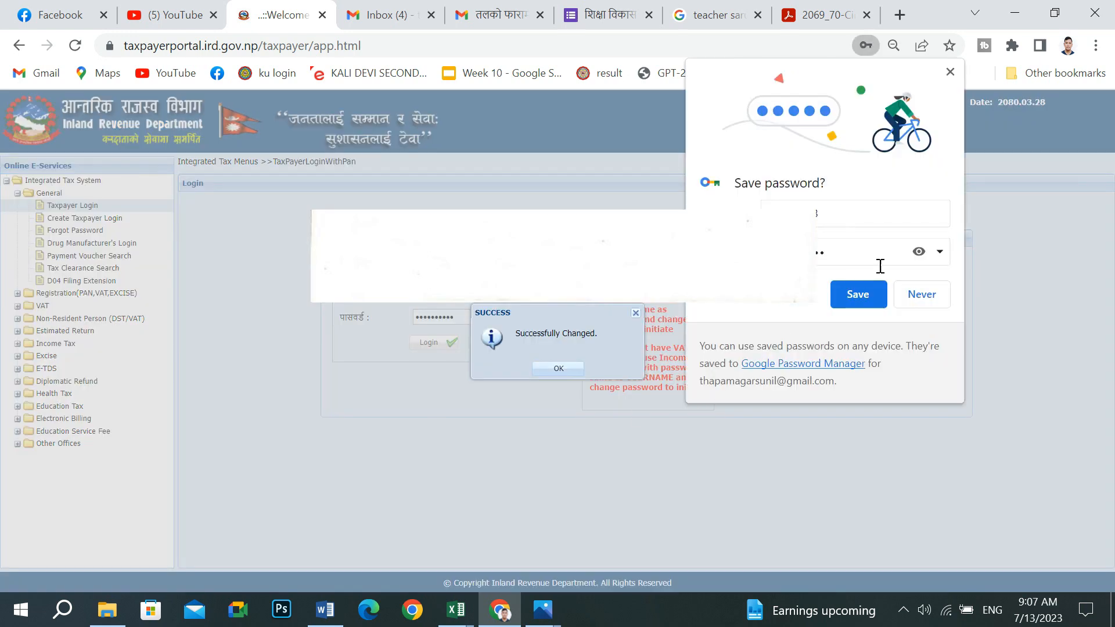
left_click(867, 293)
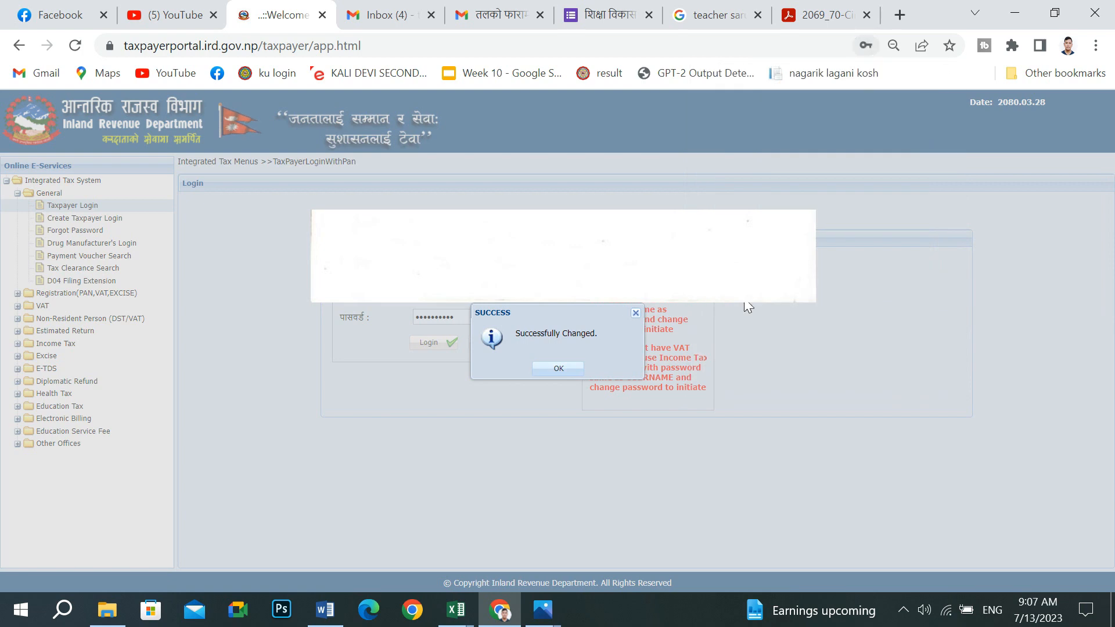
left_click(559, 368)
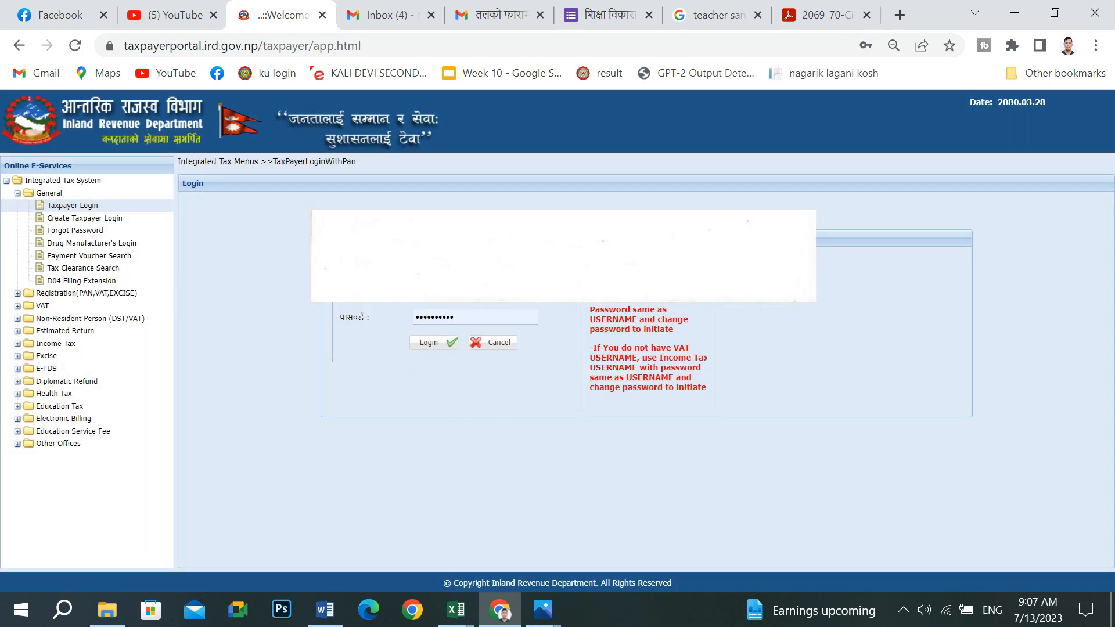
key("Return")
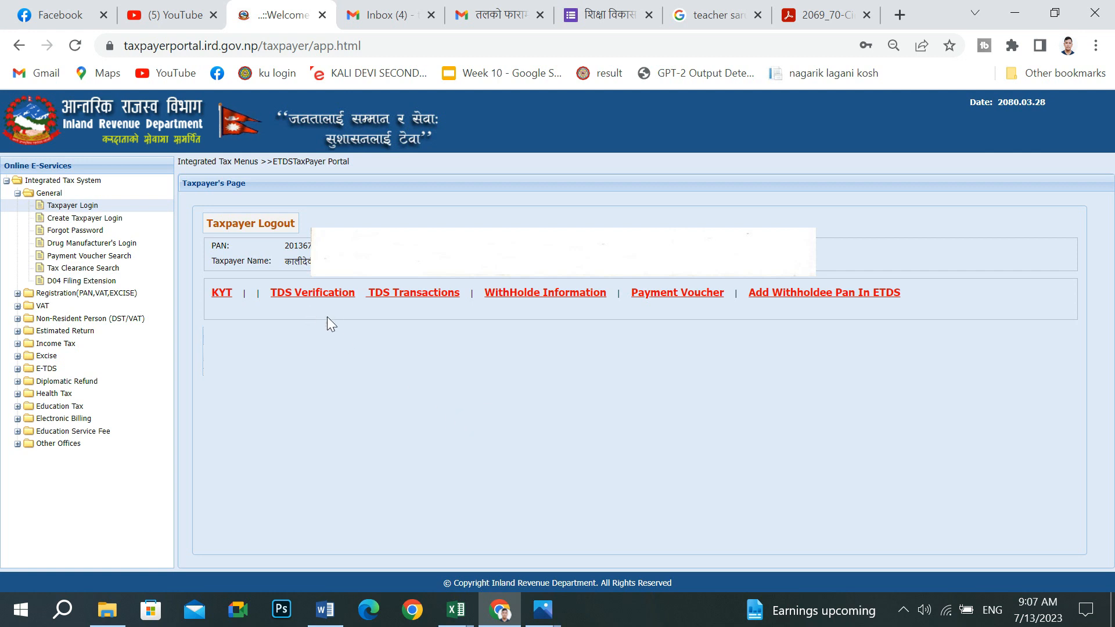
- Open TDS Verification and paste the submission number from the notes into Submission No
left_click(307, 294)
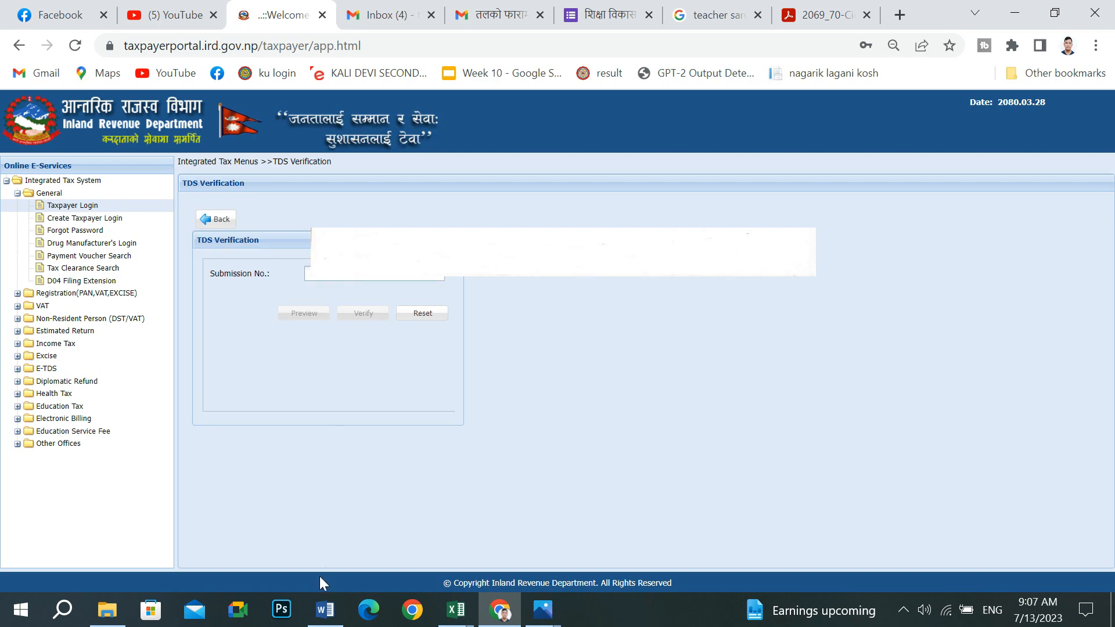
left_click(325, 609)
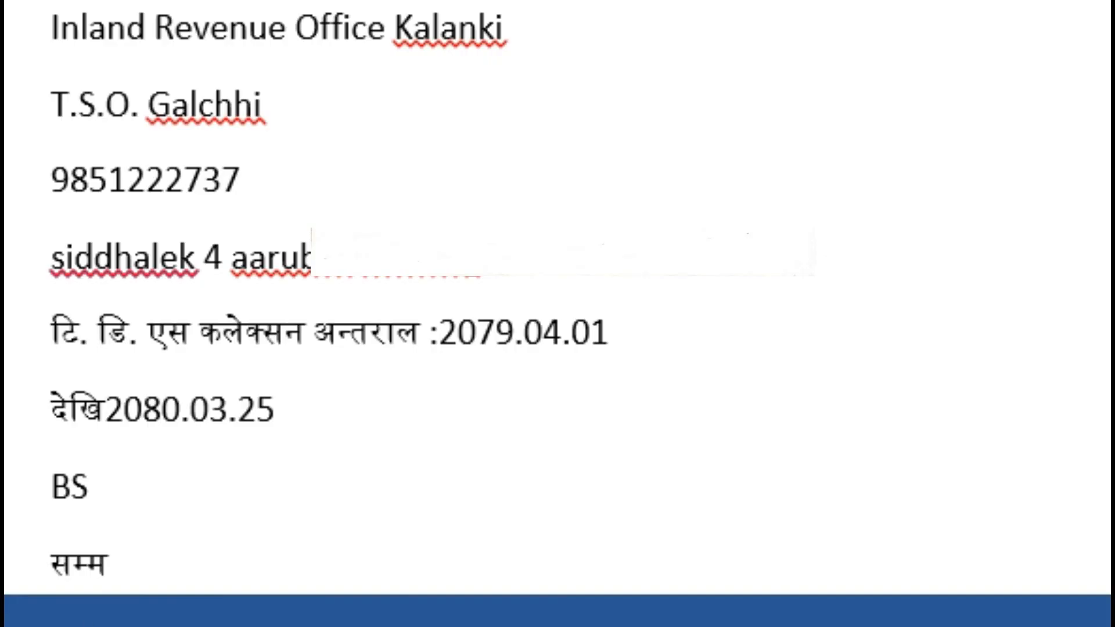
right_click(84, 3)
left_click(186, 2)
left_click(499, 610)
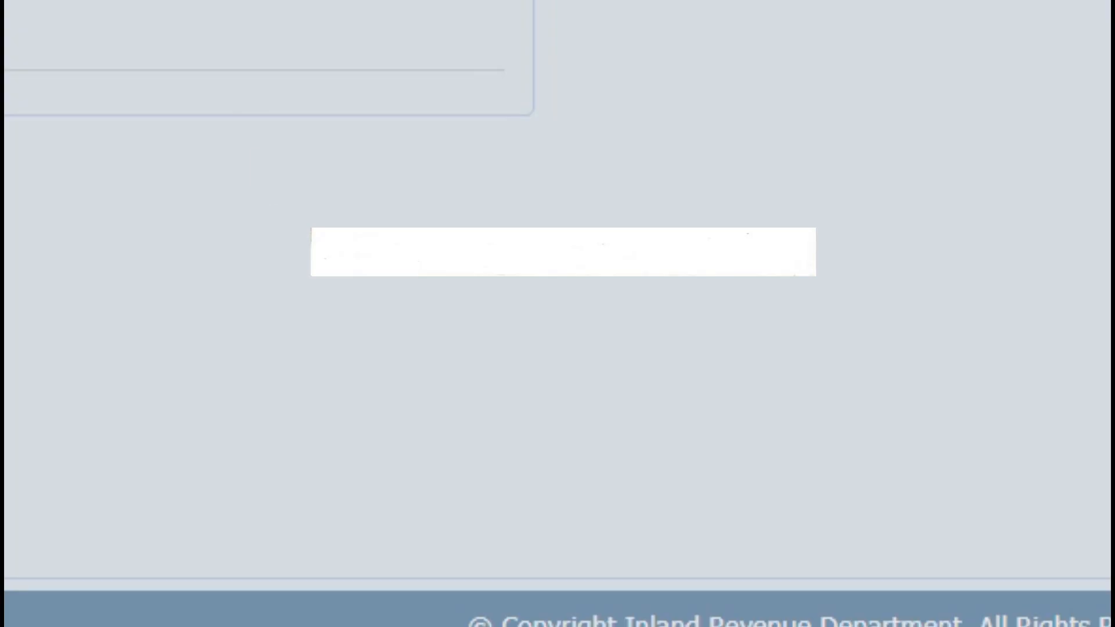
left_click(540, 369)
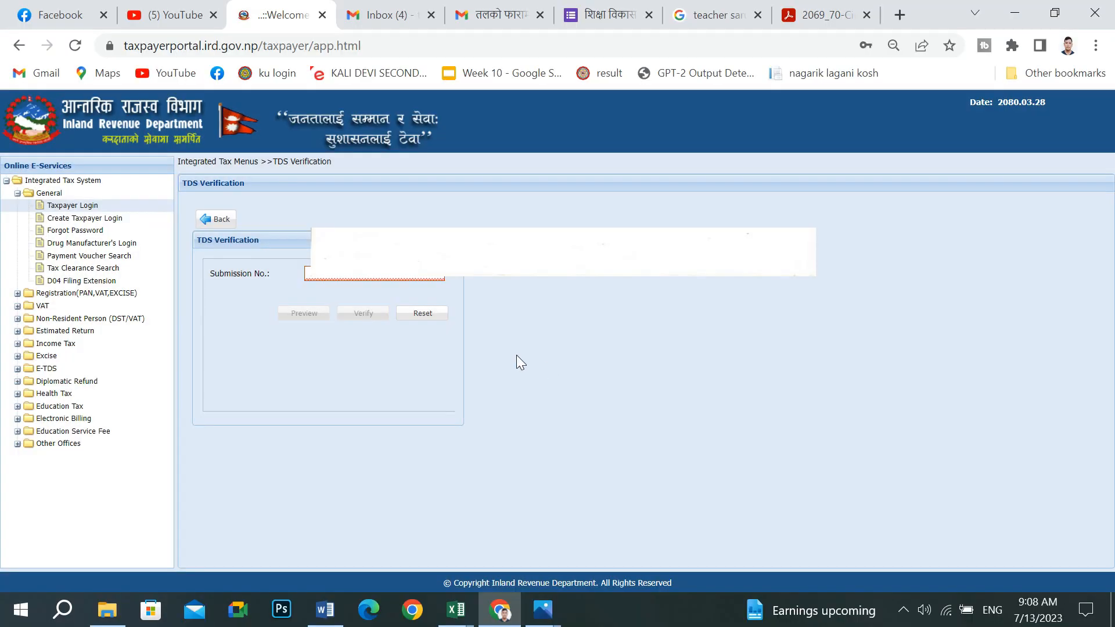
right_click(373, 276)
left_click(413, 398)
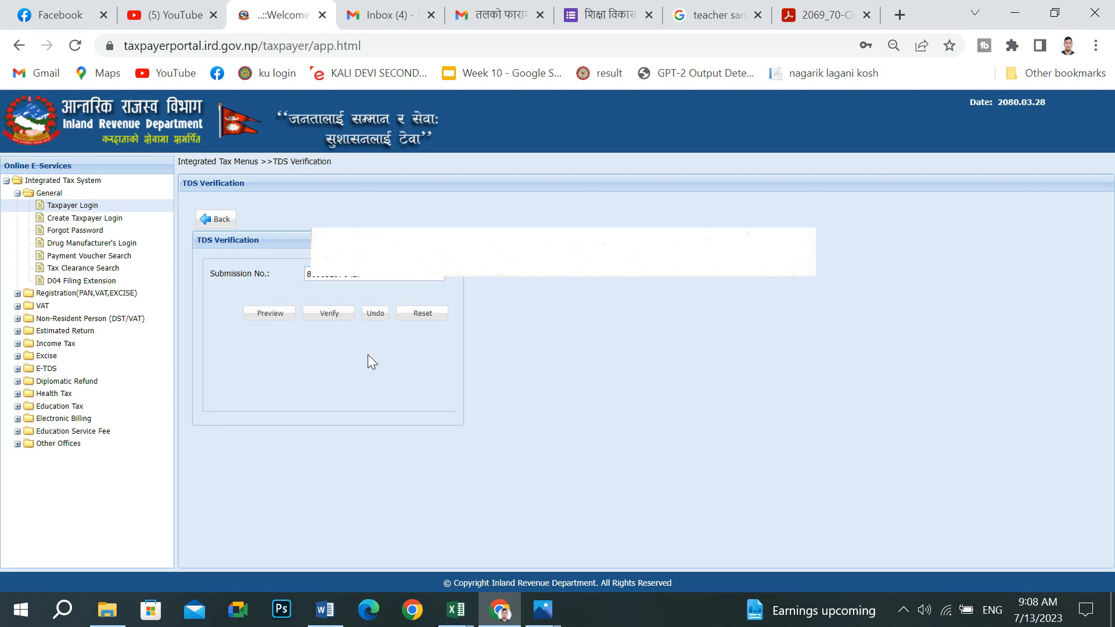
- Preview and verify the submission, acknowledge 'Successfully Verified', and go back
left_click(279, 318)
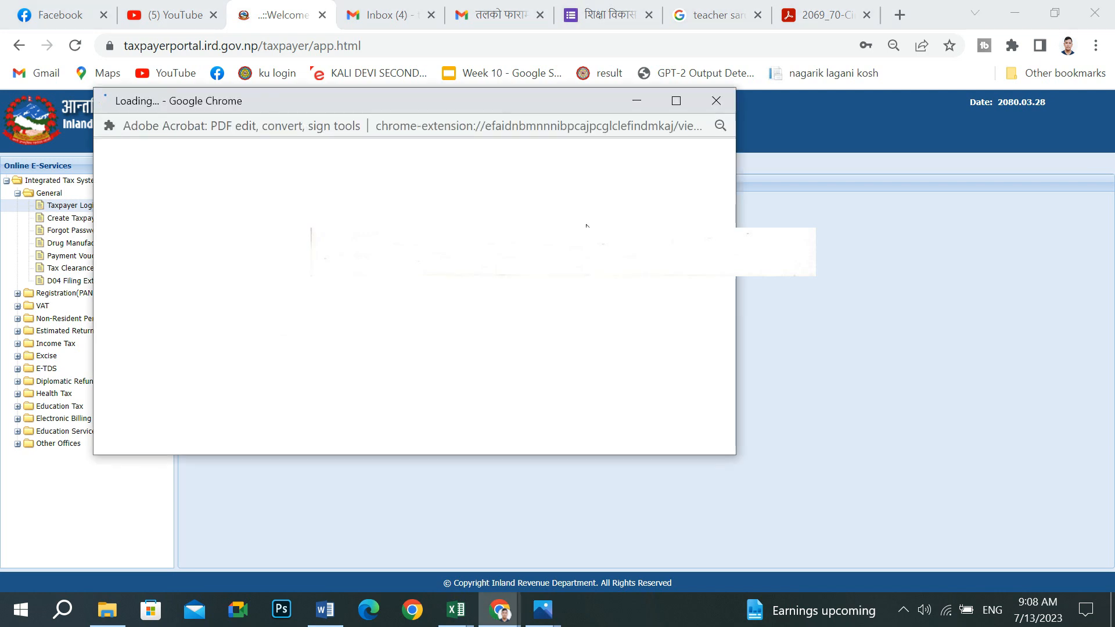
left_click(676, 101)
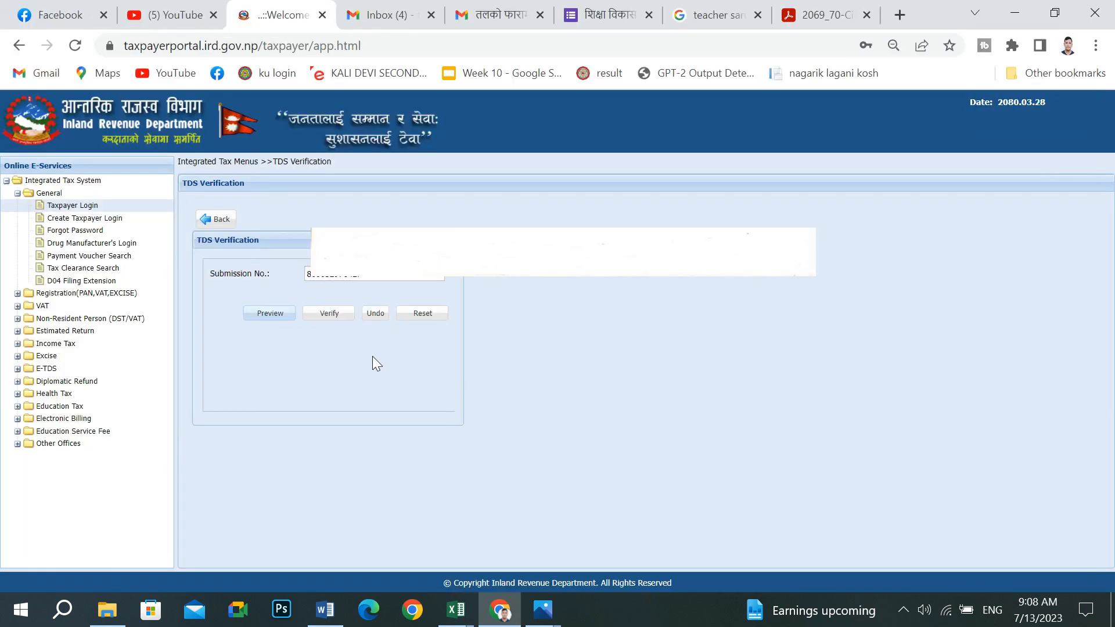
left_click(371, 357)
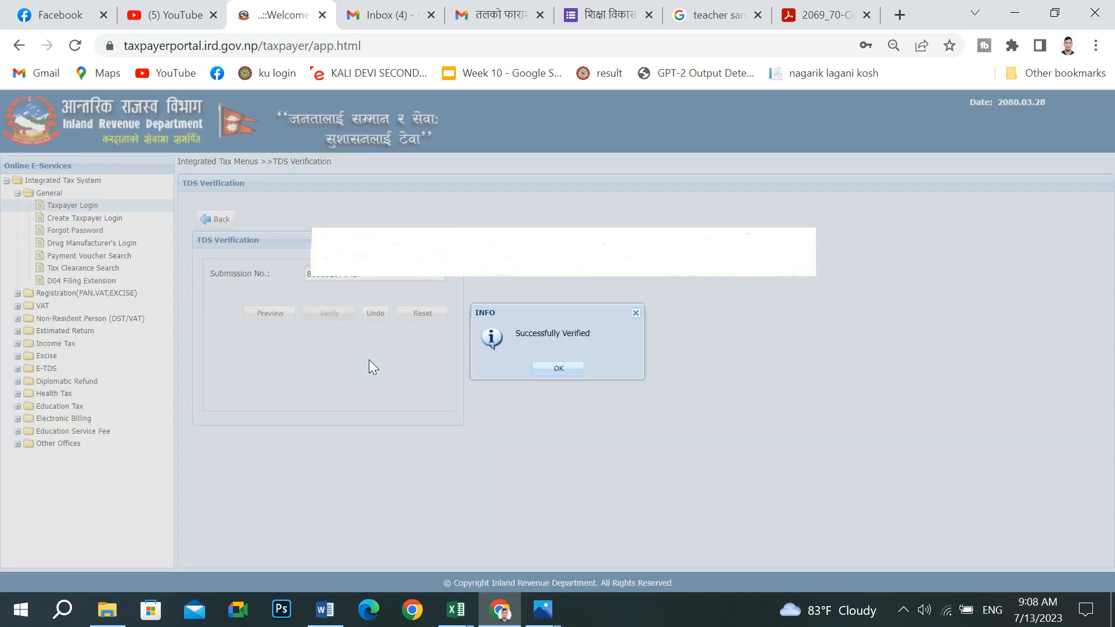
left_click(569, 367)
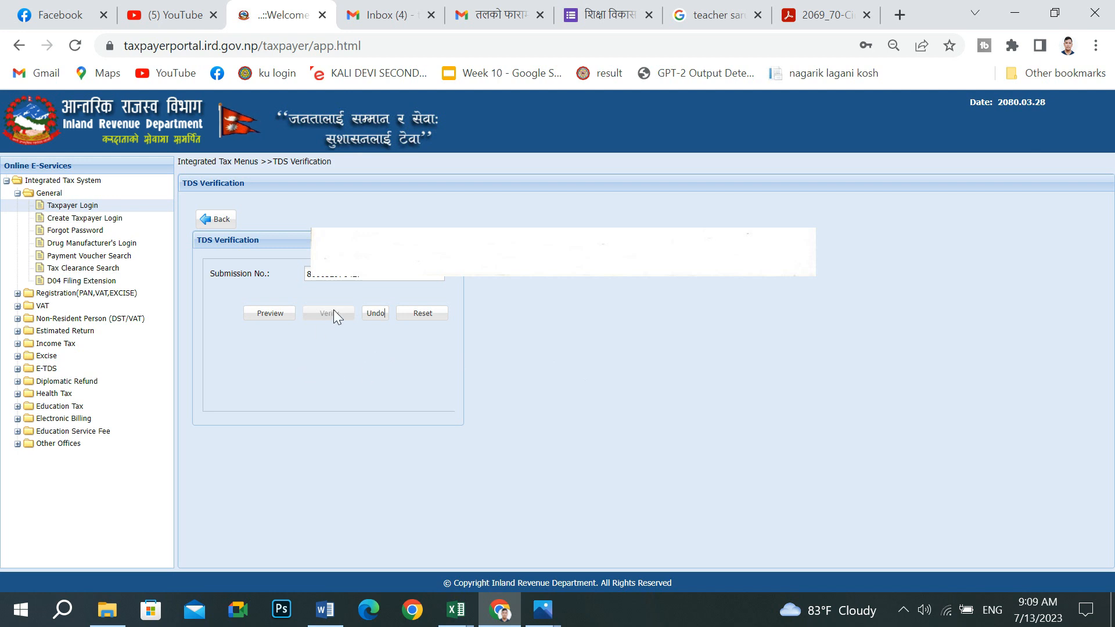
left_click(216, 219)
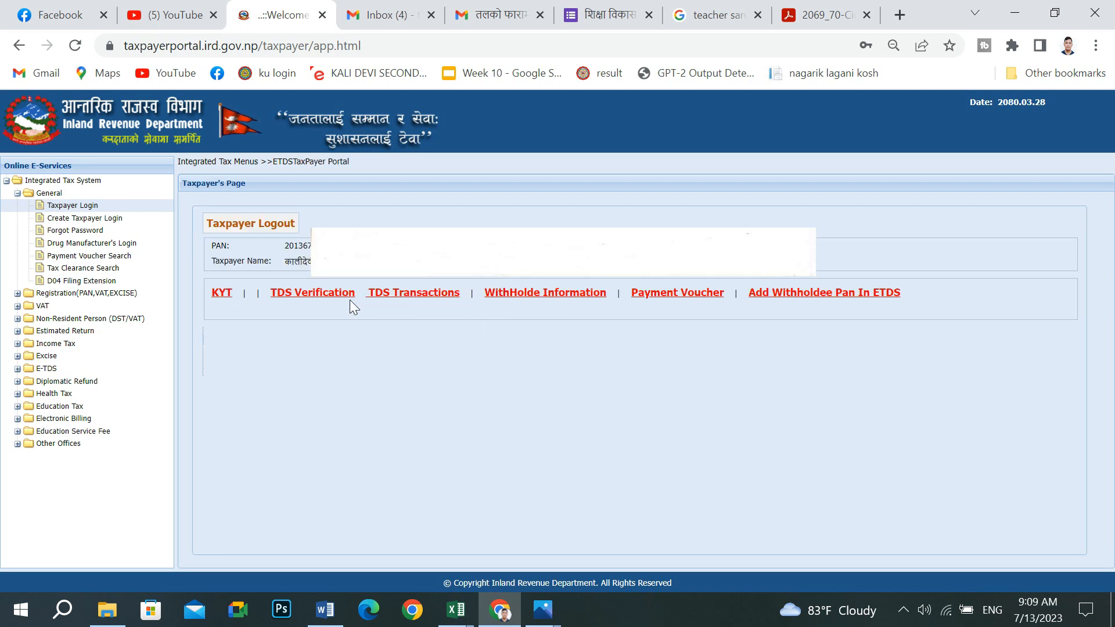
- Paste the submission number into TDS Verification, dismiss the already-verified notice, and preview the report
left_click(317, 294)
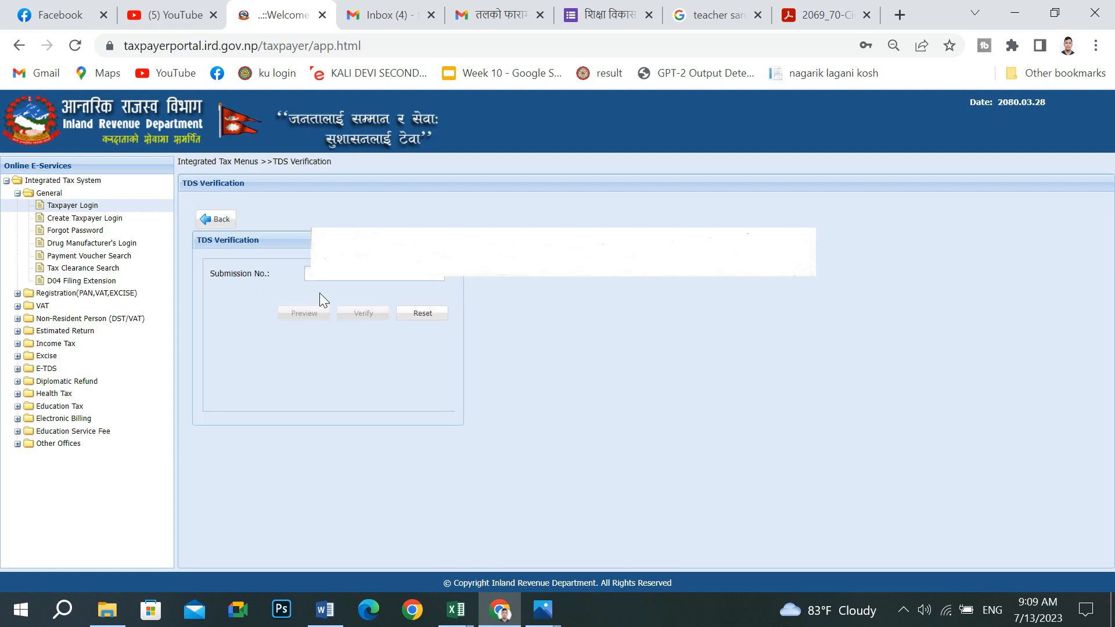
right_click(332, 279)
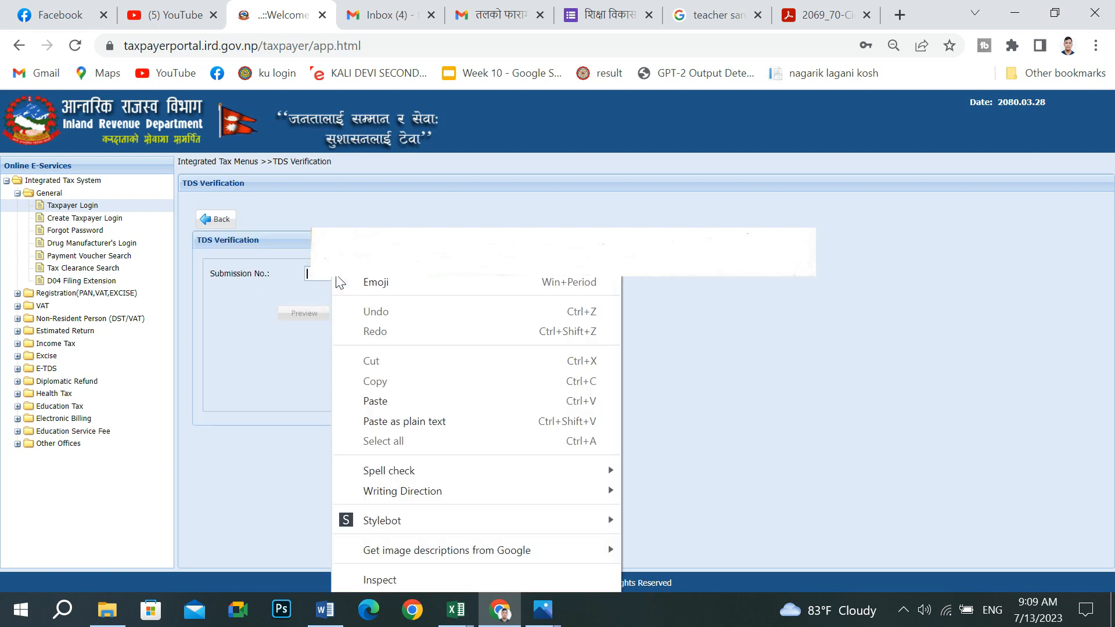
left_click(377, 400)
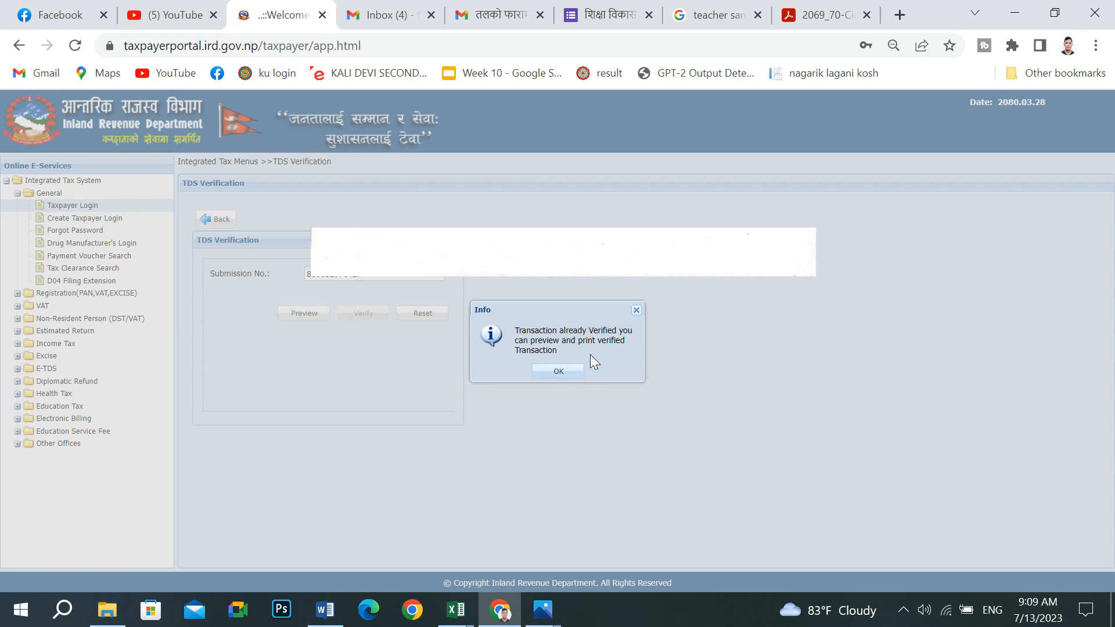
left_click(556, 371)
left_click(299, 319)
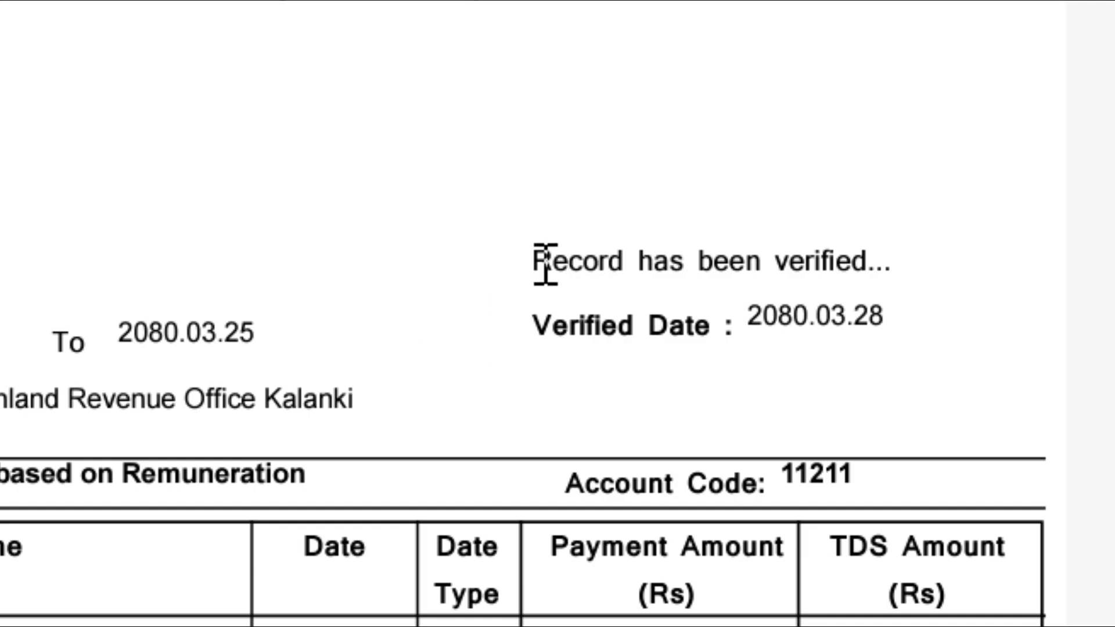
- Review the report's 'Record has been verified' line and Verified Date 2080.03.28
left_click_drag(534, 260, 976, 254)
left_click(981, 254)
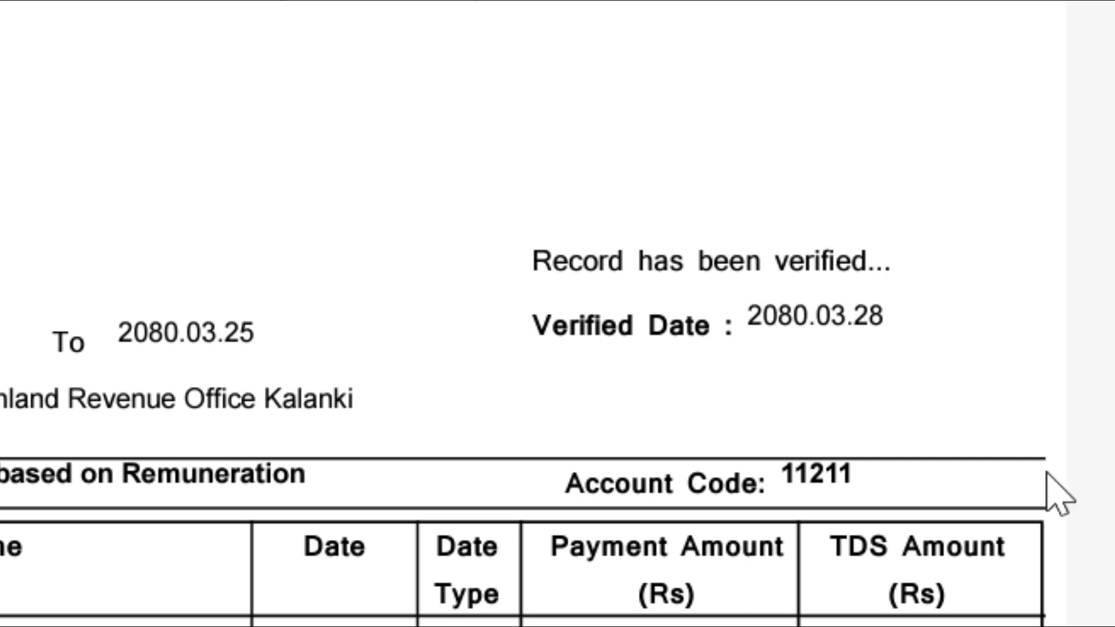
scroll(1089, 586, "down", 10)
scroll(968, 623, "up", 3)
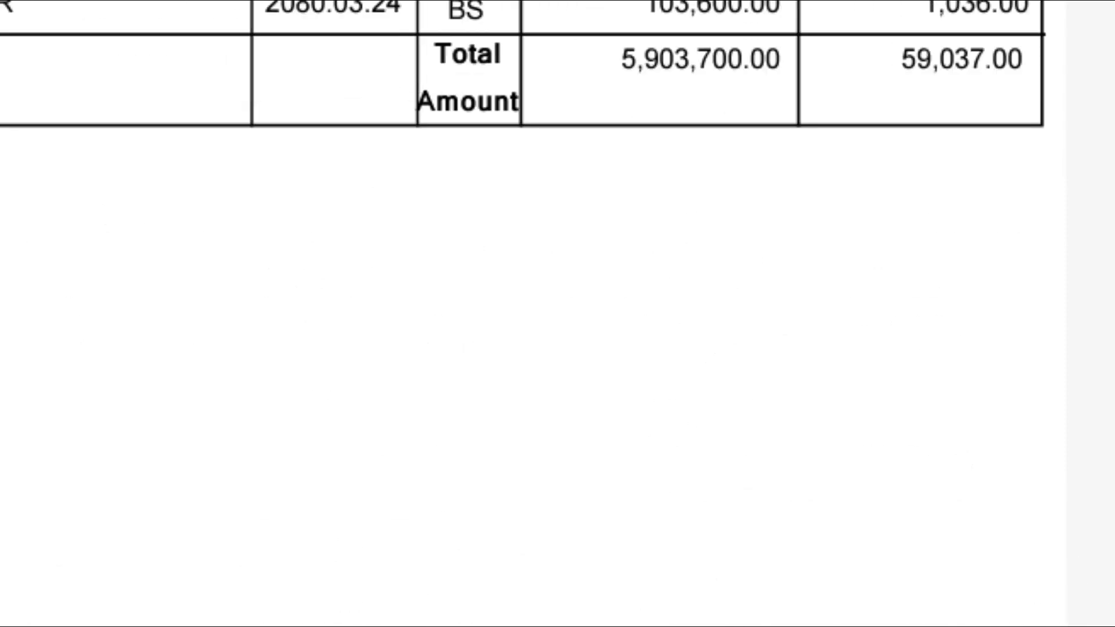
scroll(522, 314, "up", 5)
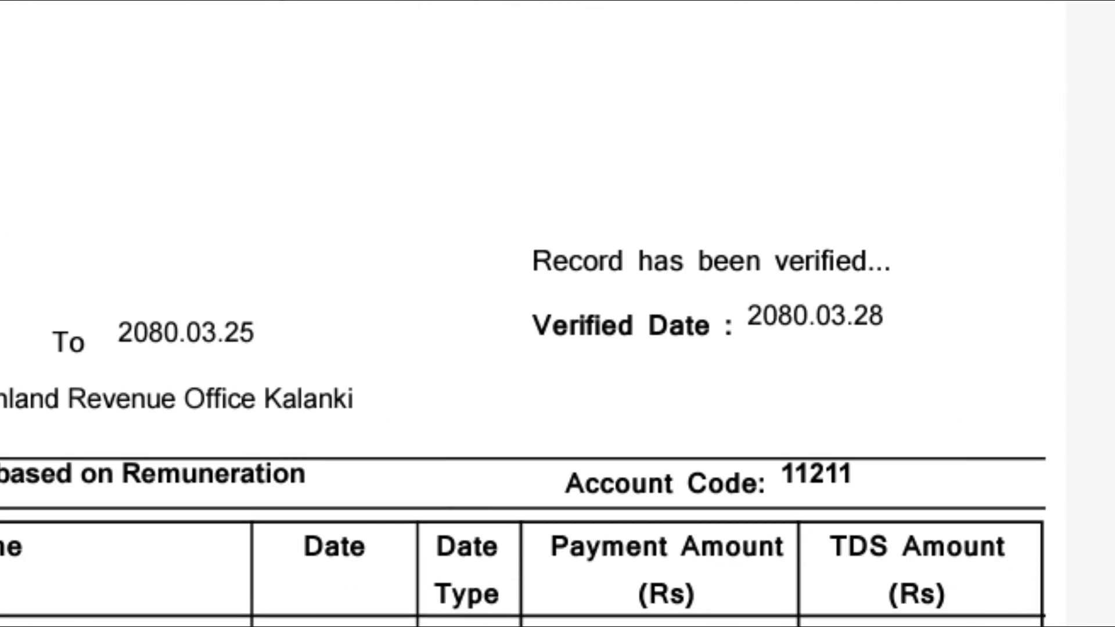